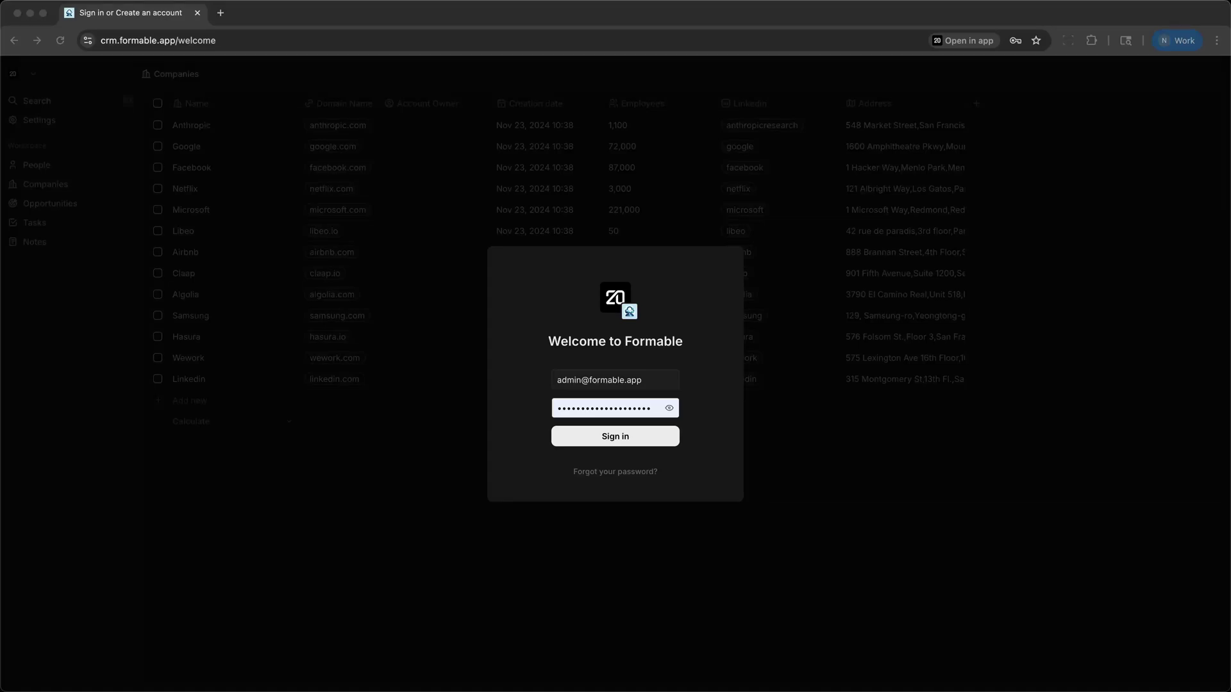
Step: Focus the password field and sign in to the Formable workspace
click(1141, 528)
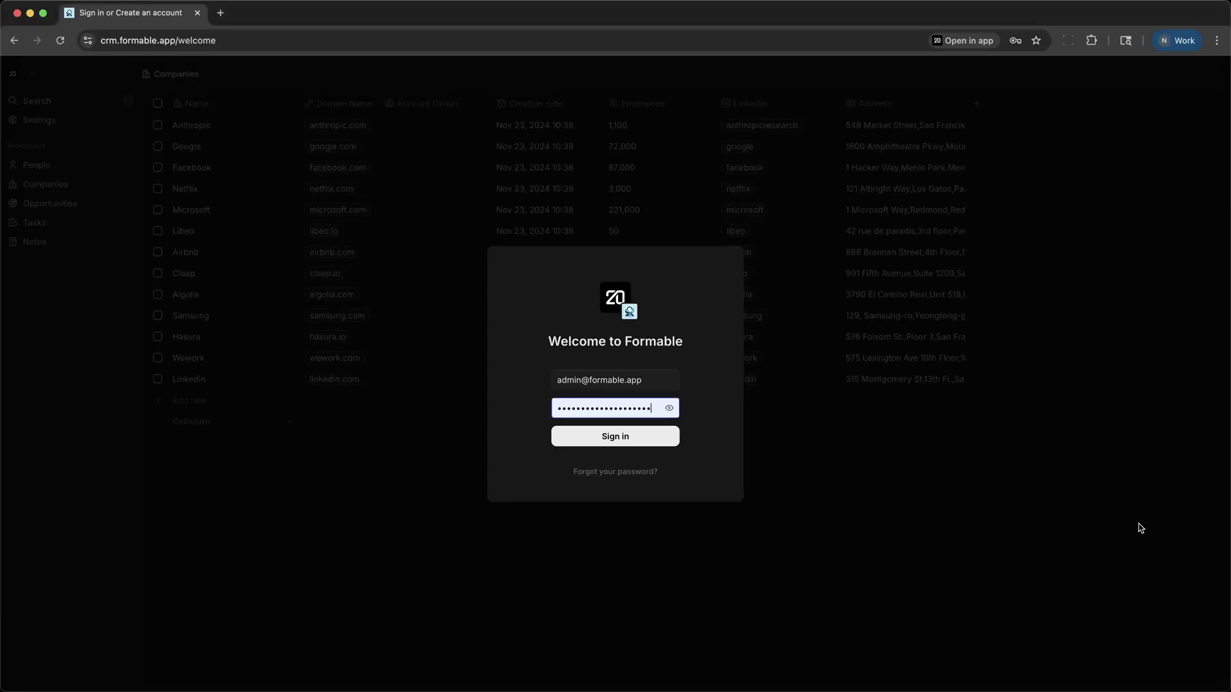
click(649, 439)
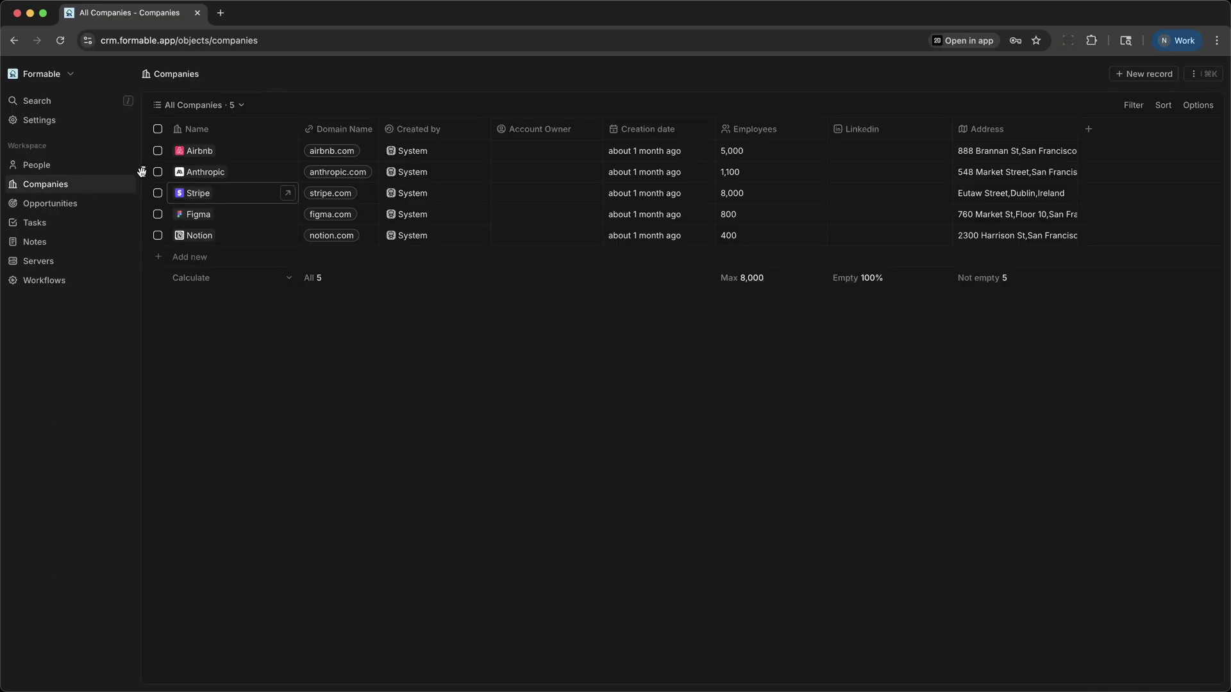
Step: Preview two contacts in People, open one contact's full record page, then return to People
click(68, 170)
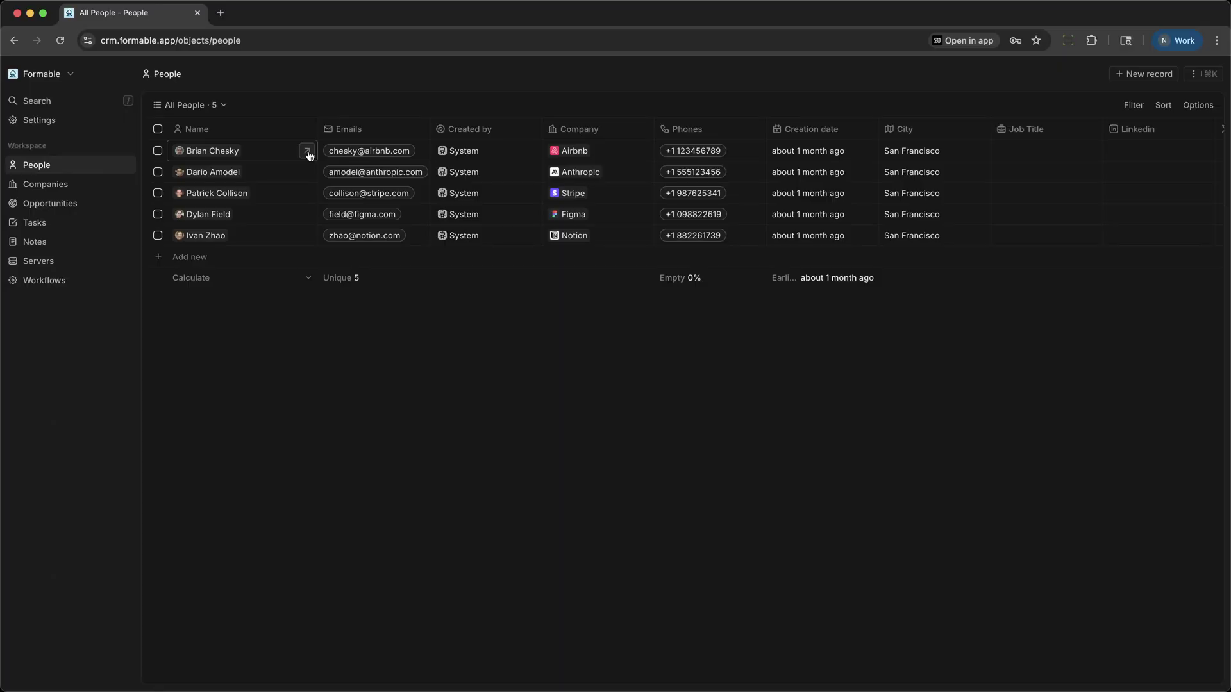
click(308, 154)
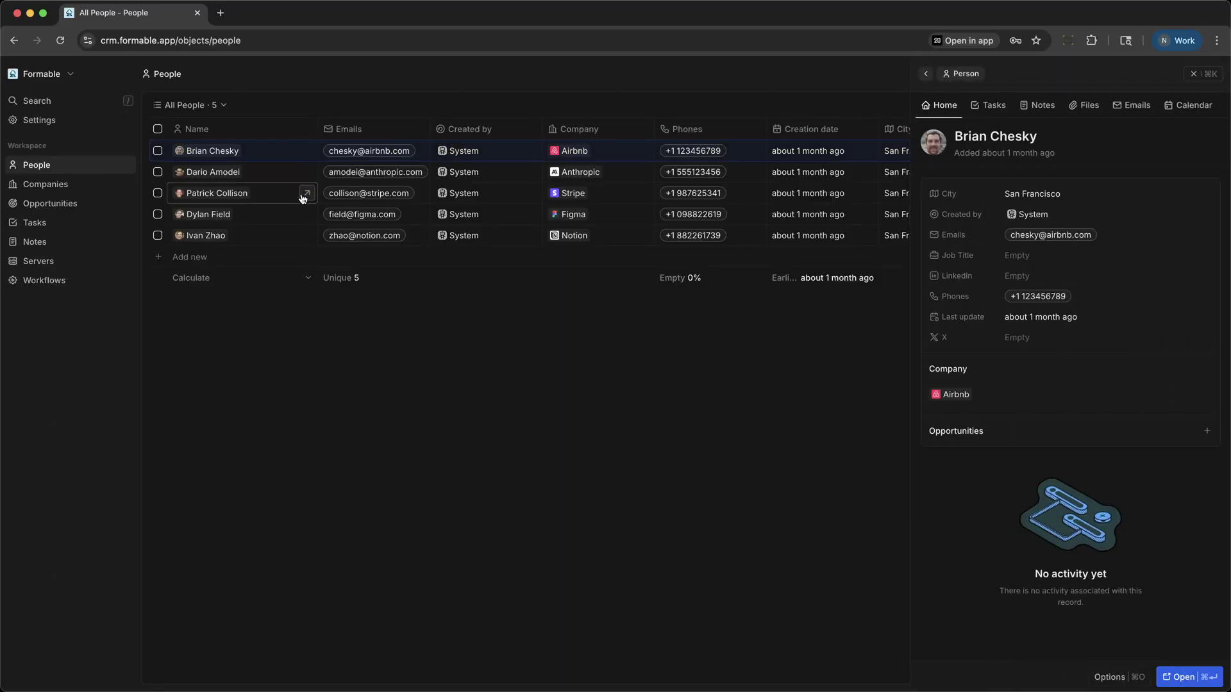
click(304, 196)
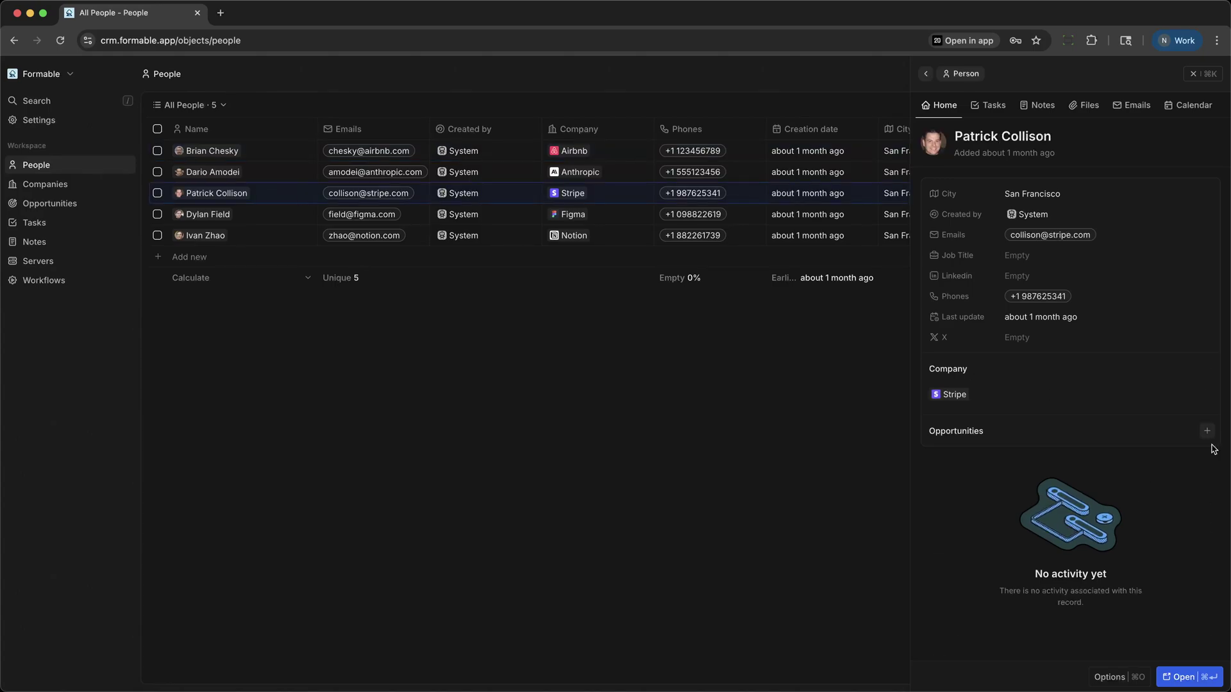
click(1182, 676)
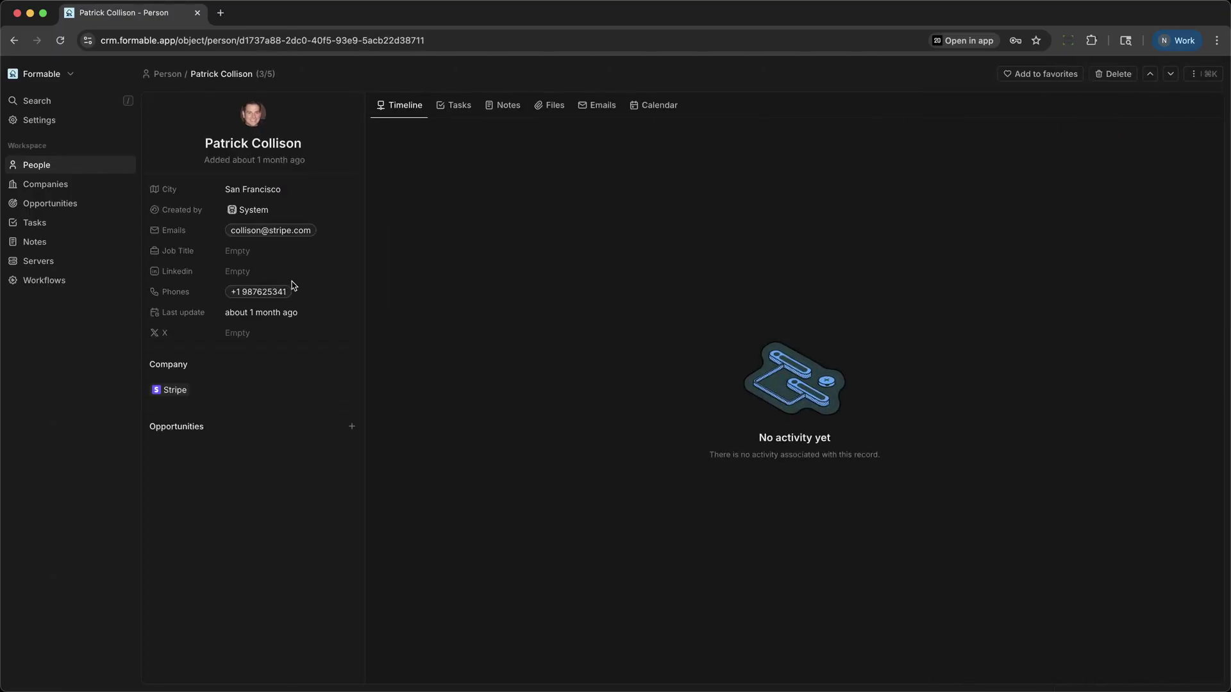
click(35, 168)
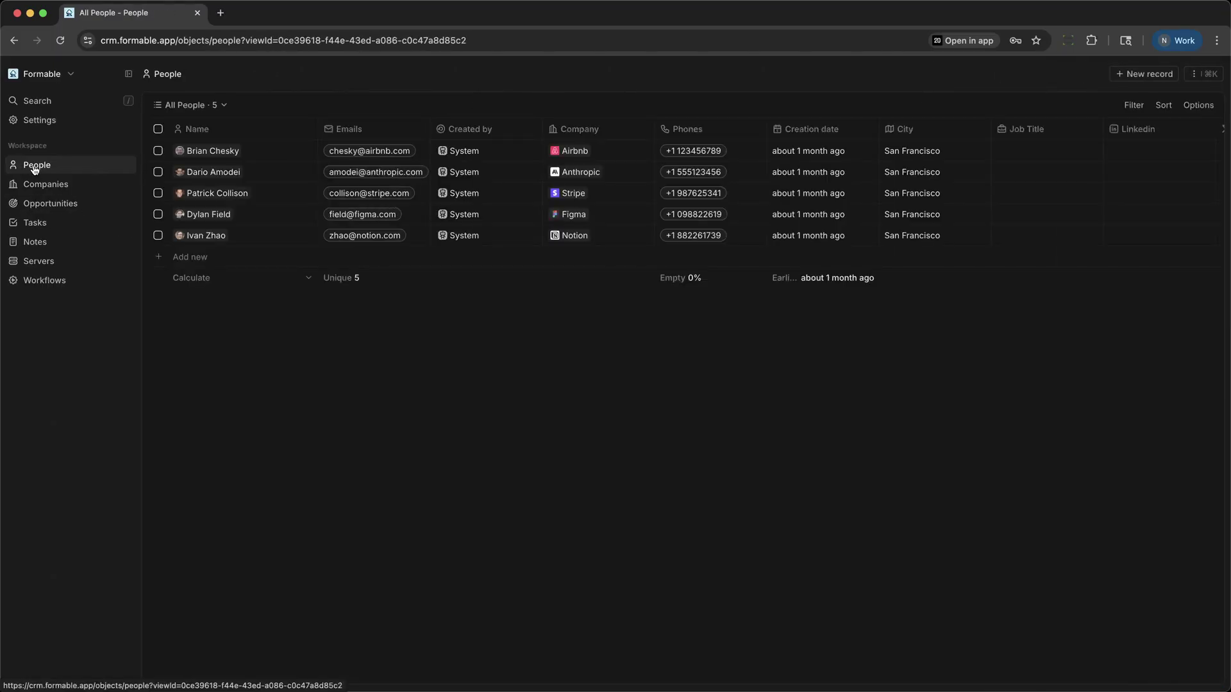
Step: Launch the Quick Lead workflow from the command menu and open its run page
click(1191, 75)
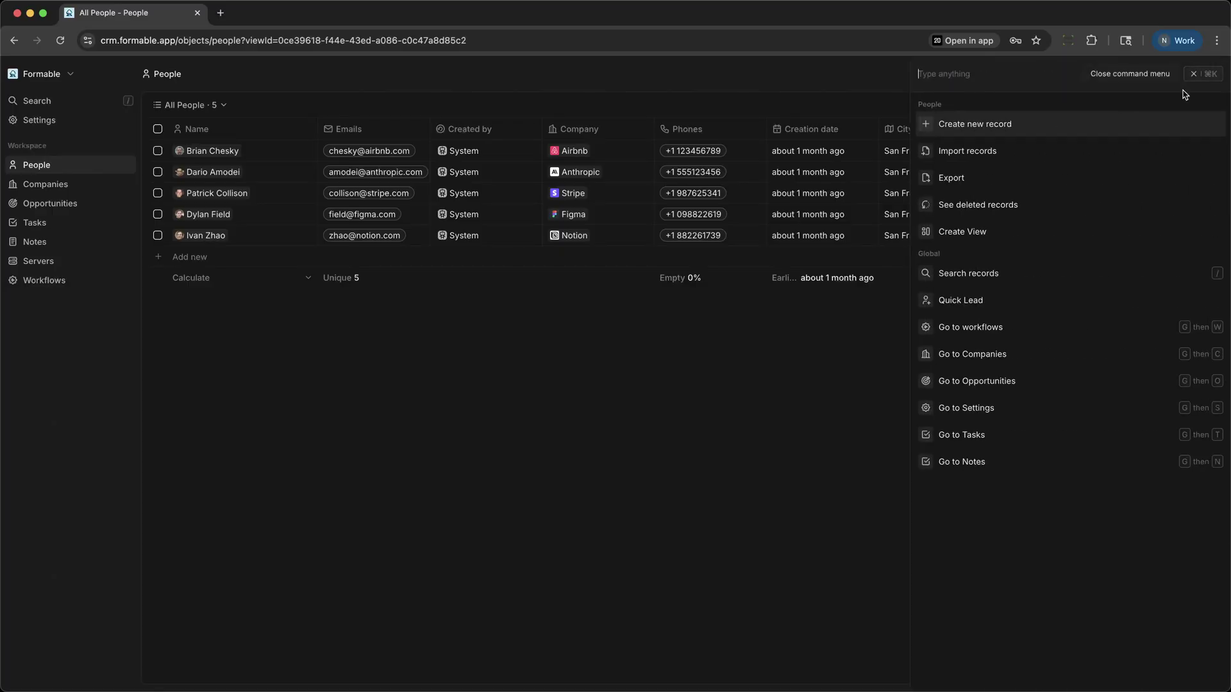
click(1023, 303)
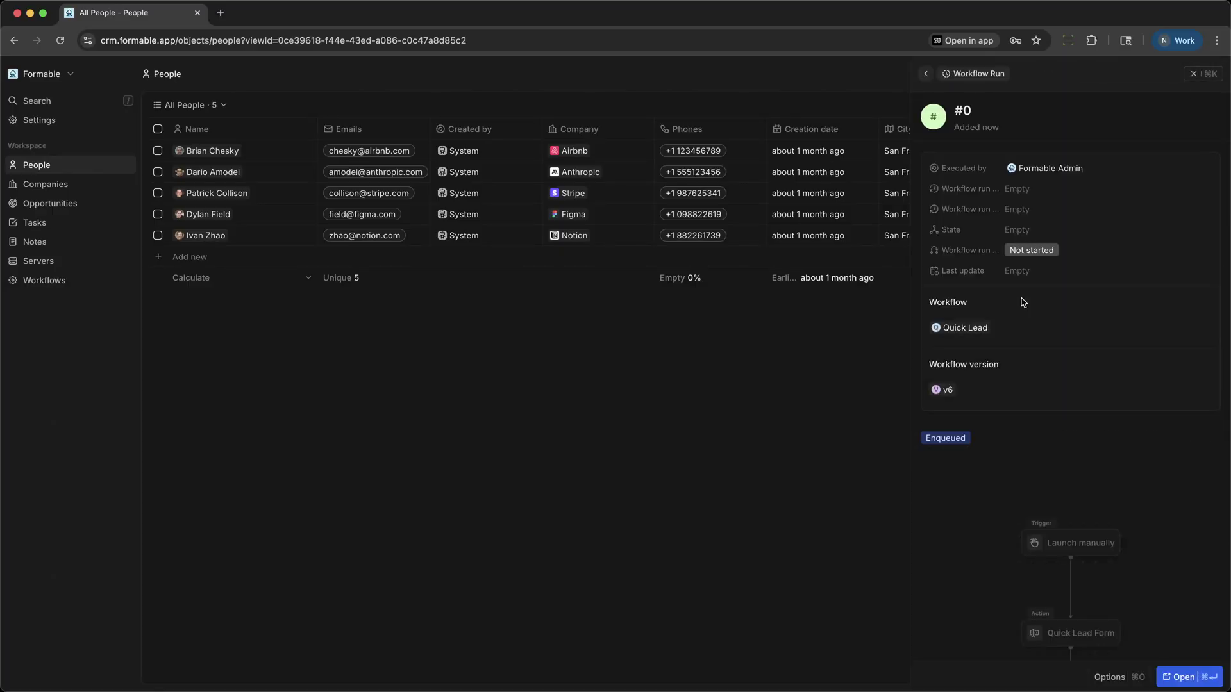
click(1180, 677)
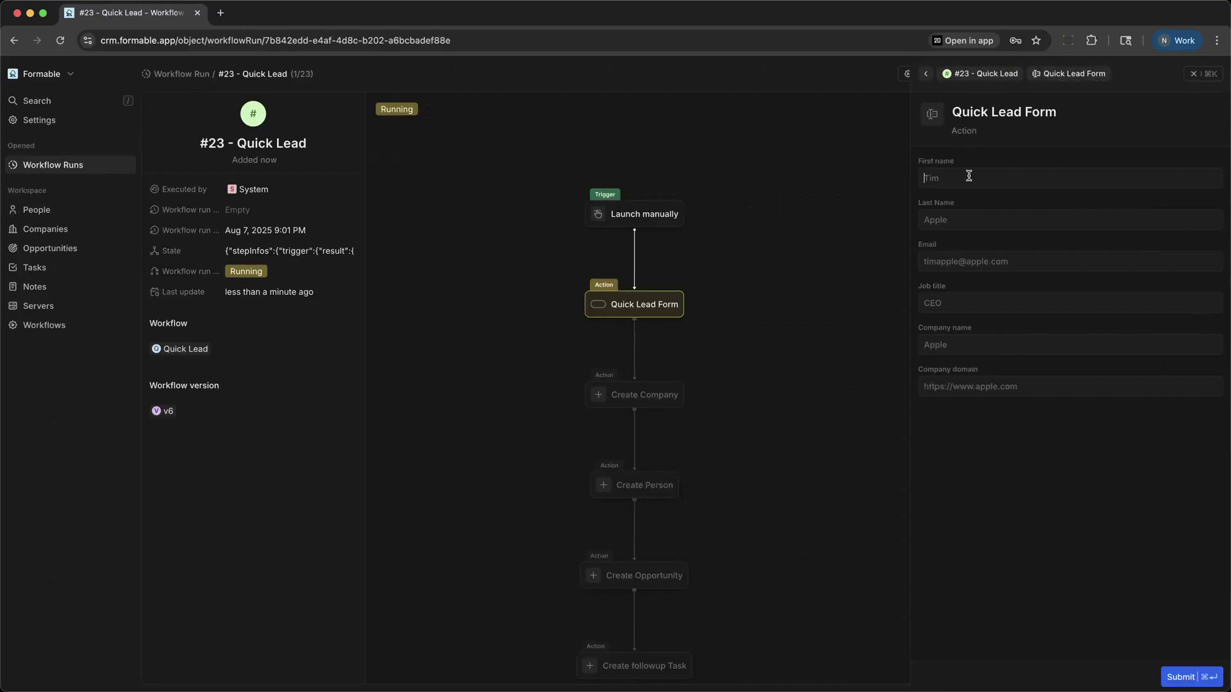
Step: Fill in the lead's first name, last name, email and company DogsCo, then submit
text(Bob)
key(Tab)
text(Do)
click(970, 351)
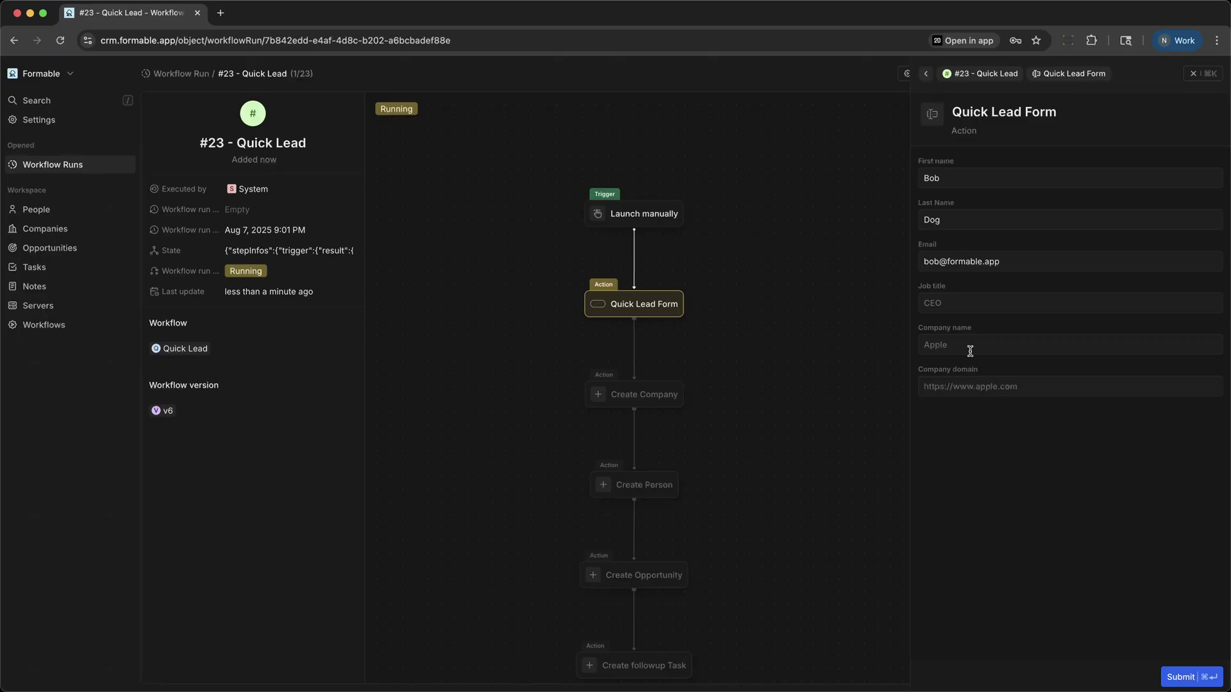
text(DogC)
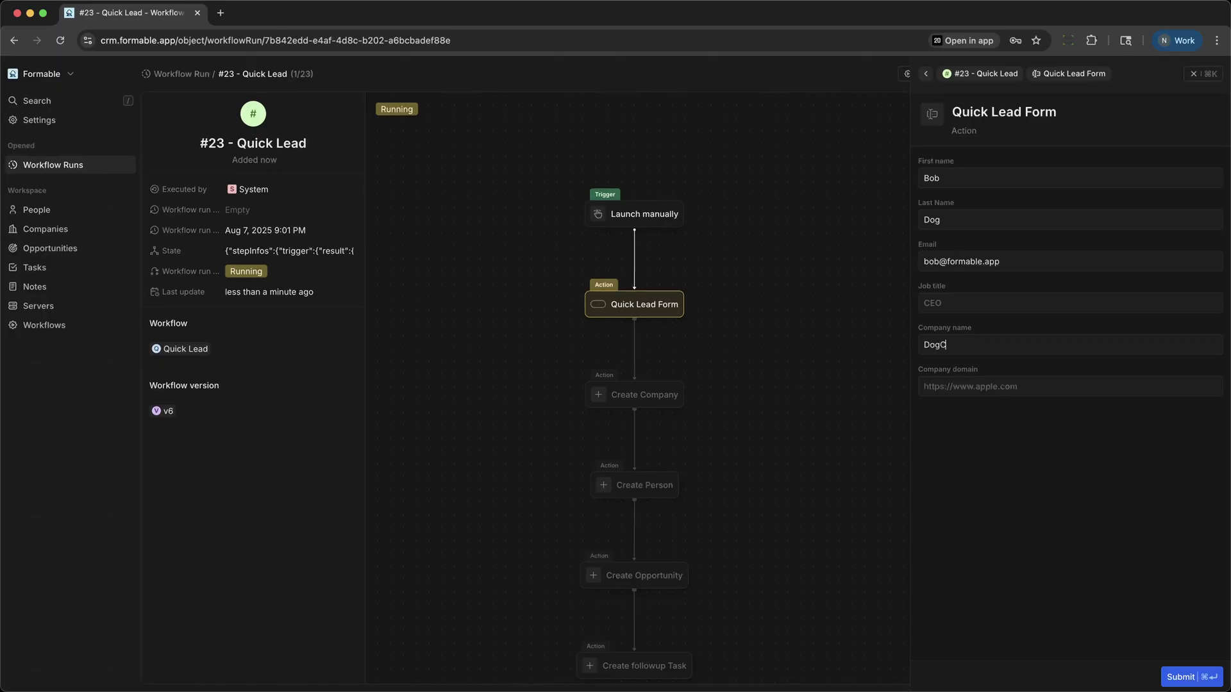
text(ogsCo)
click(941, 347)
text(s)
click(1183, 676)
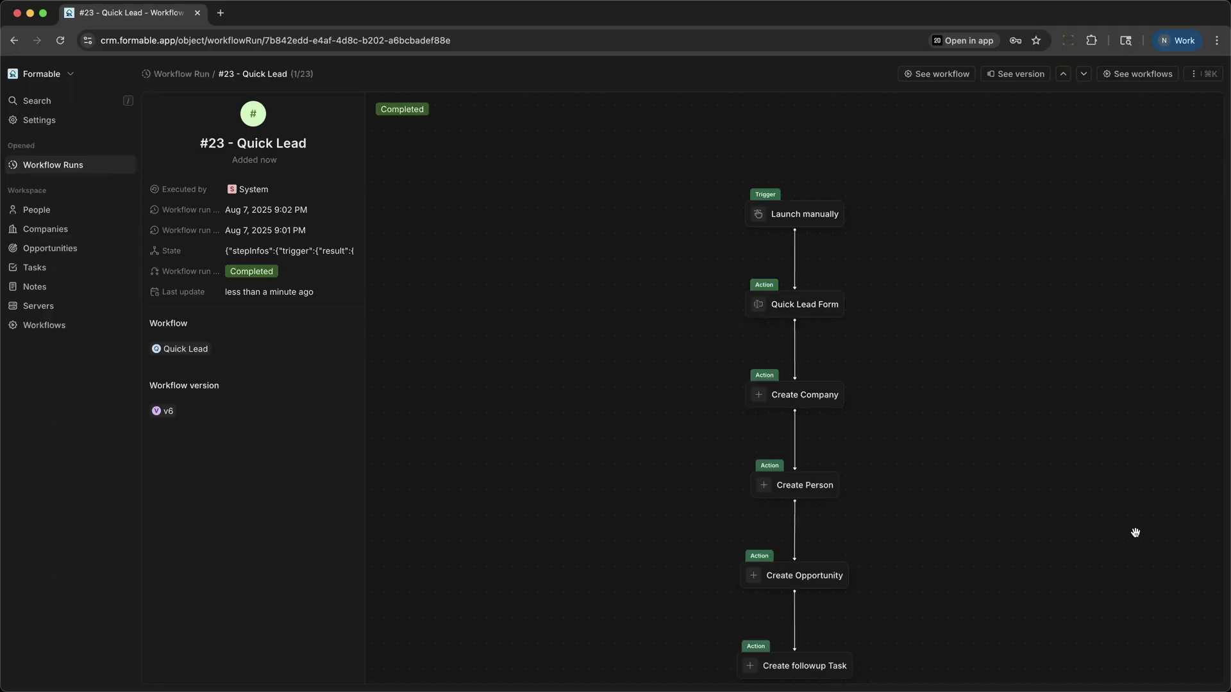
Step: Check People, Companies and the Opportunities stage board for the new DogsCo records, then return to People
click(26, 210)
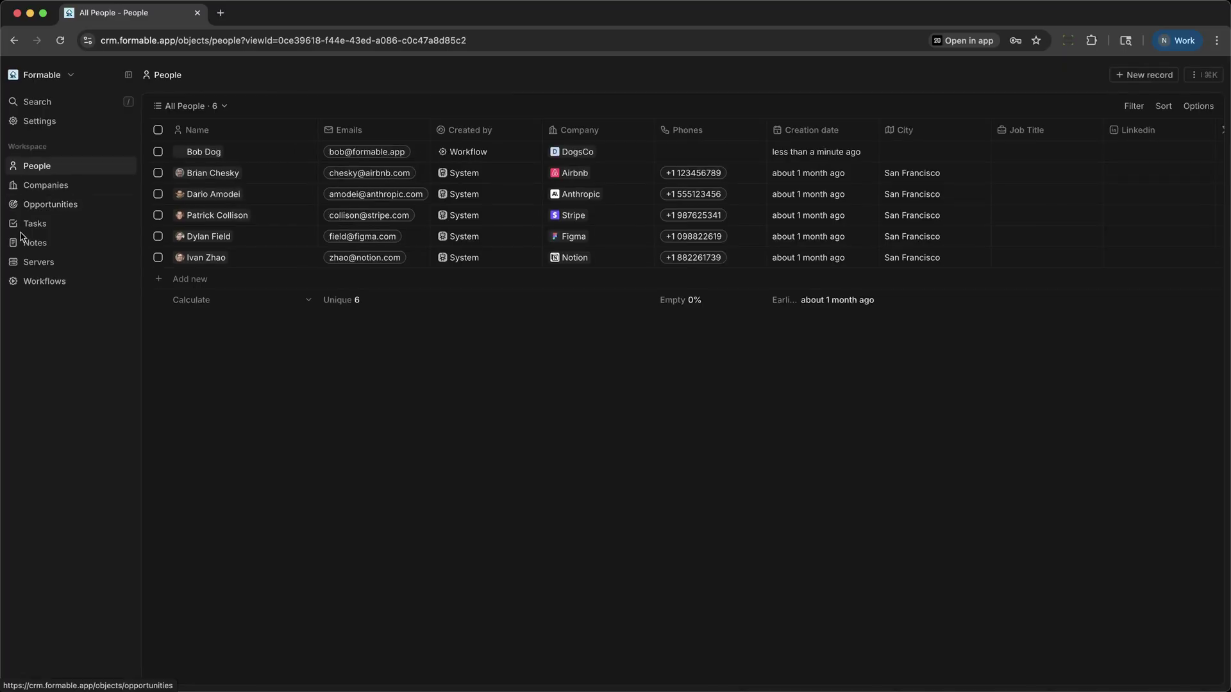
click(36, 184)
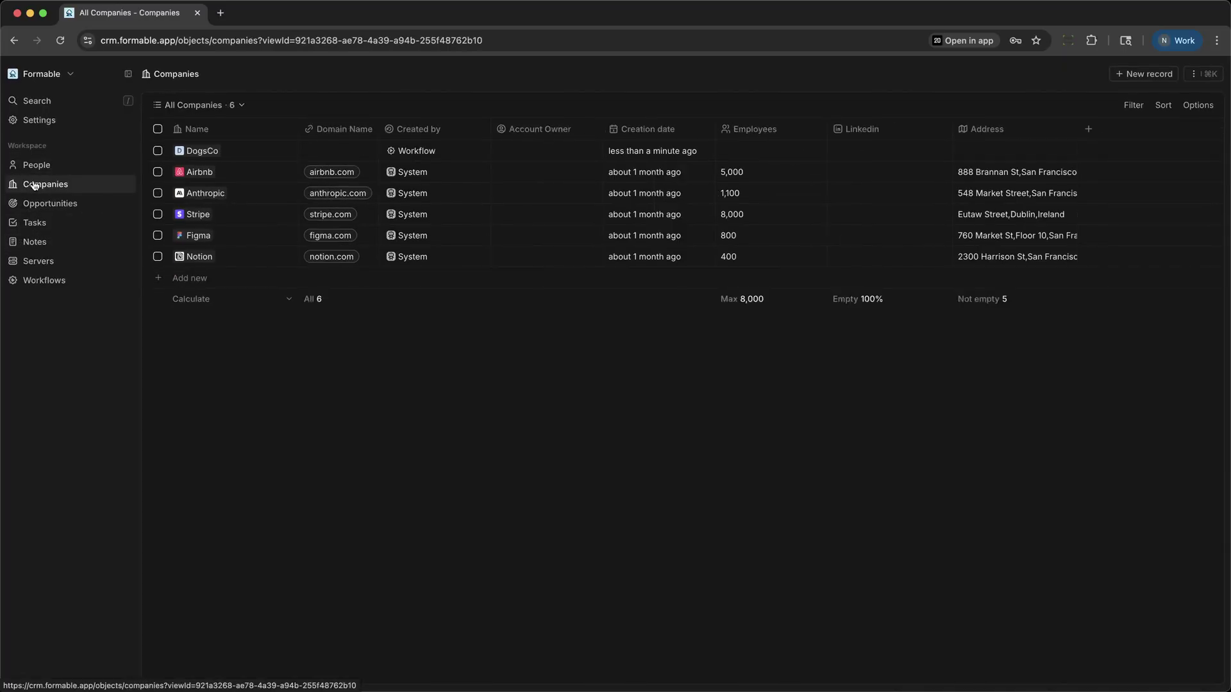
click(41, 203)
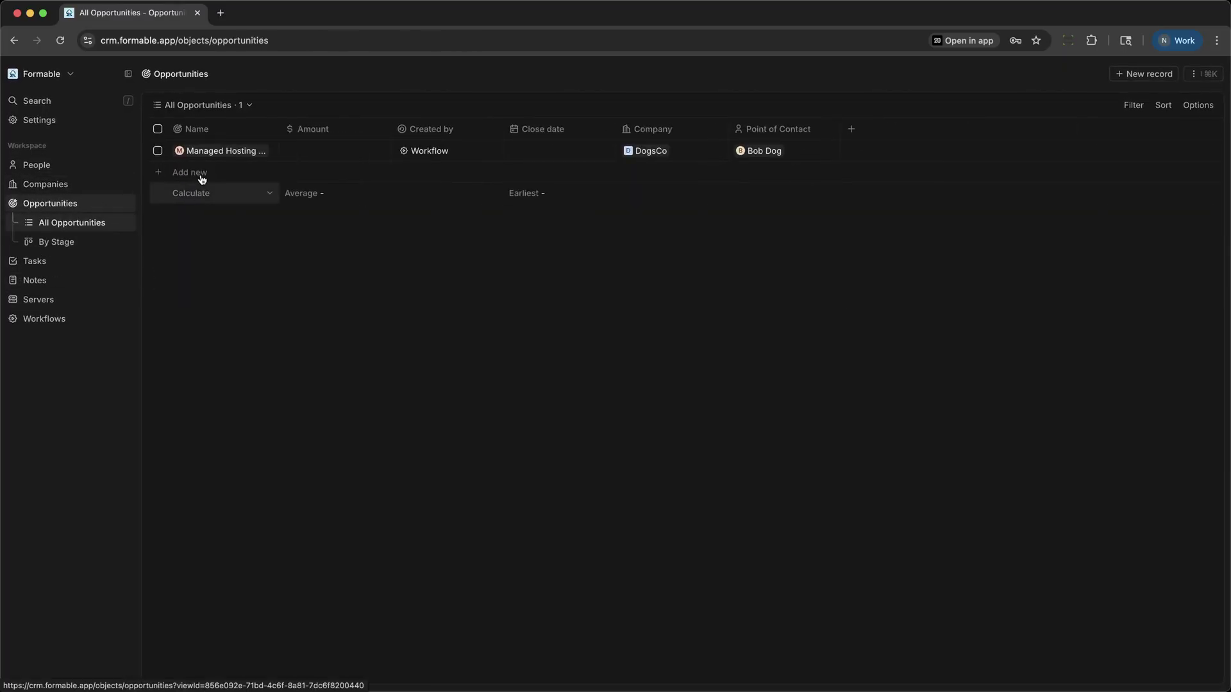
click(78, 243)
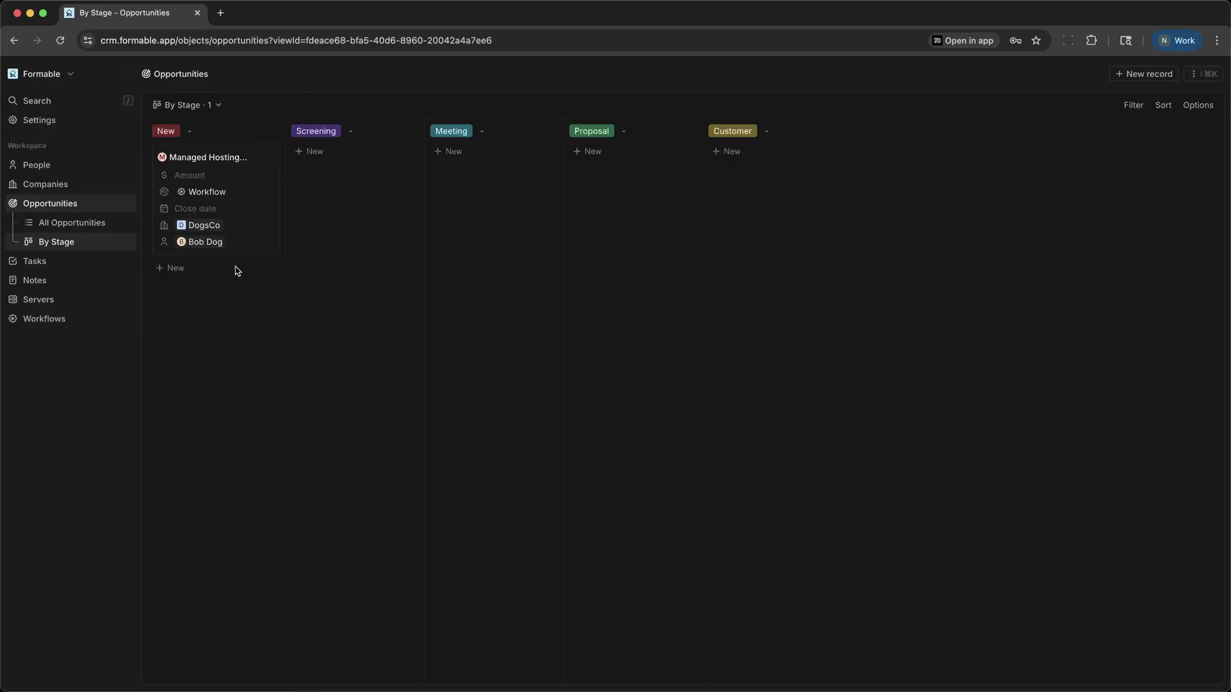
click(39, 166)
Step: Start an import into People and load the file Contacts Sample.csv
click(1202, 73)
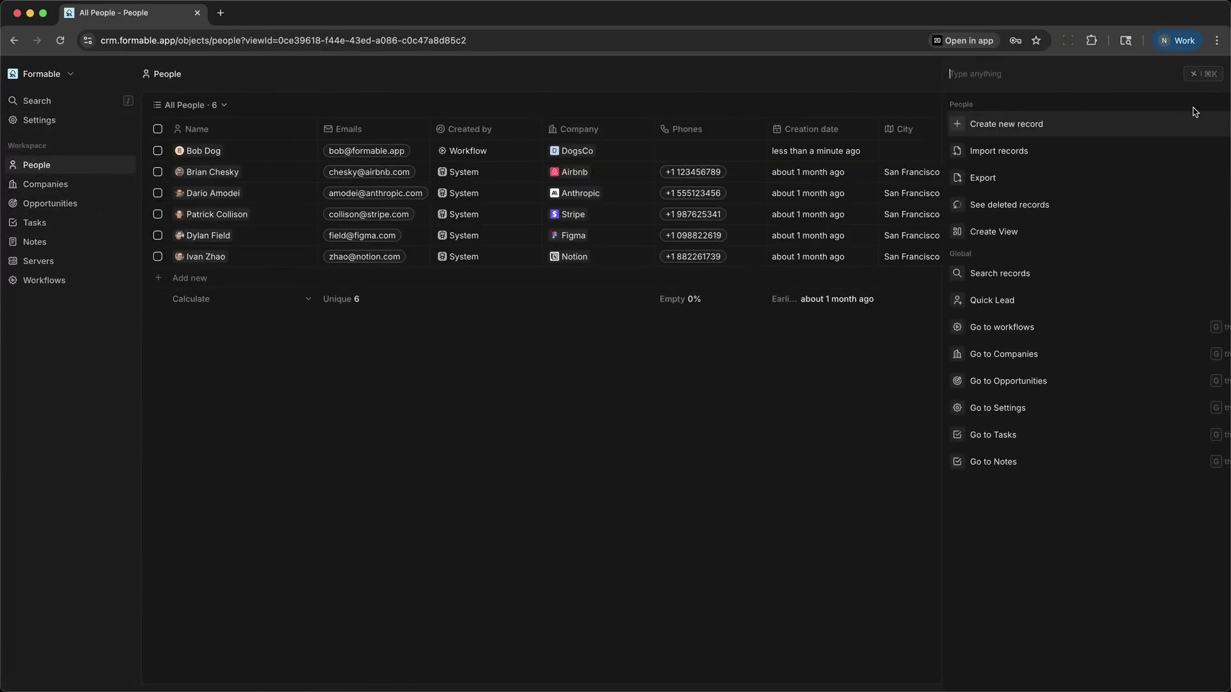
click(951, 153)
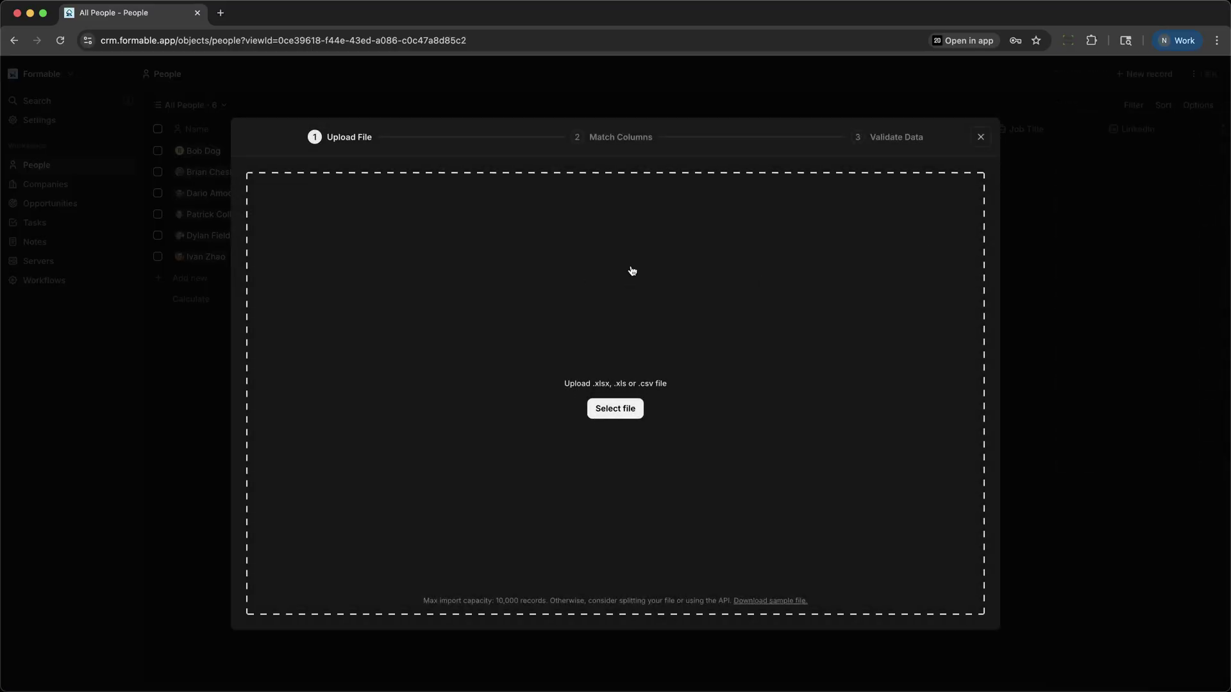
click(615, 410)
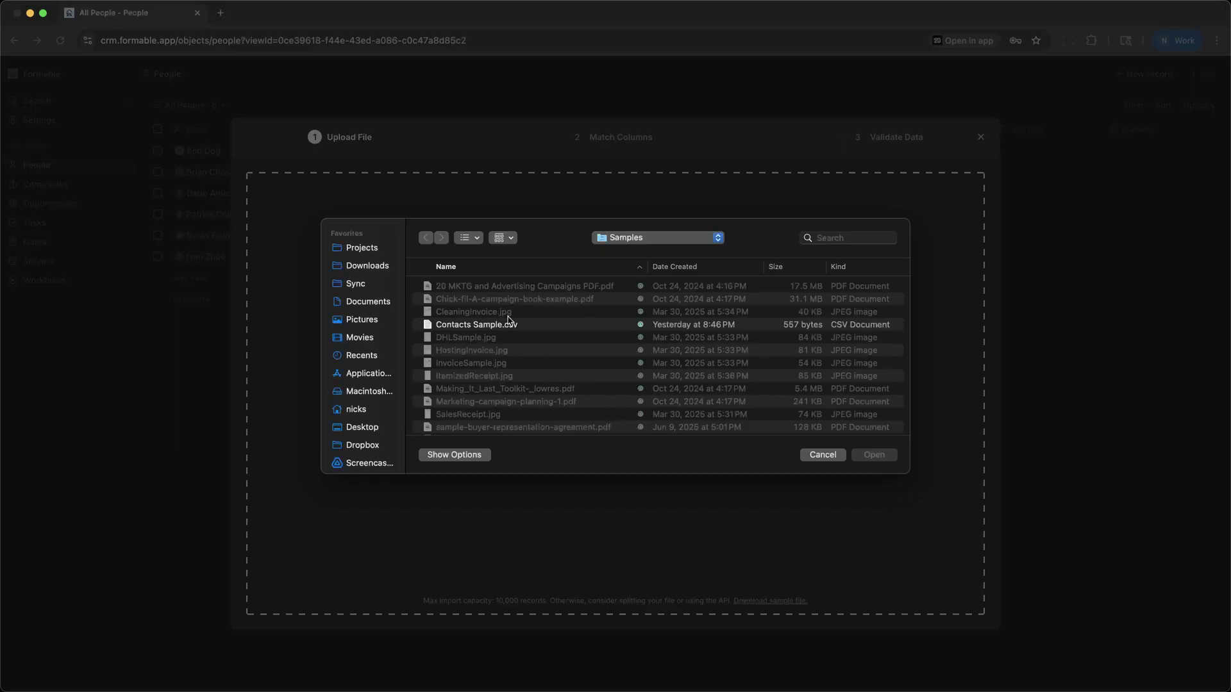
click(509, 323)
click(874, 456)
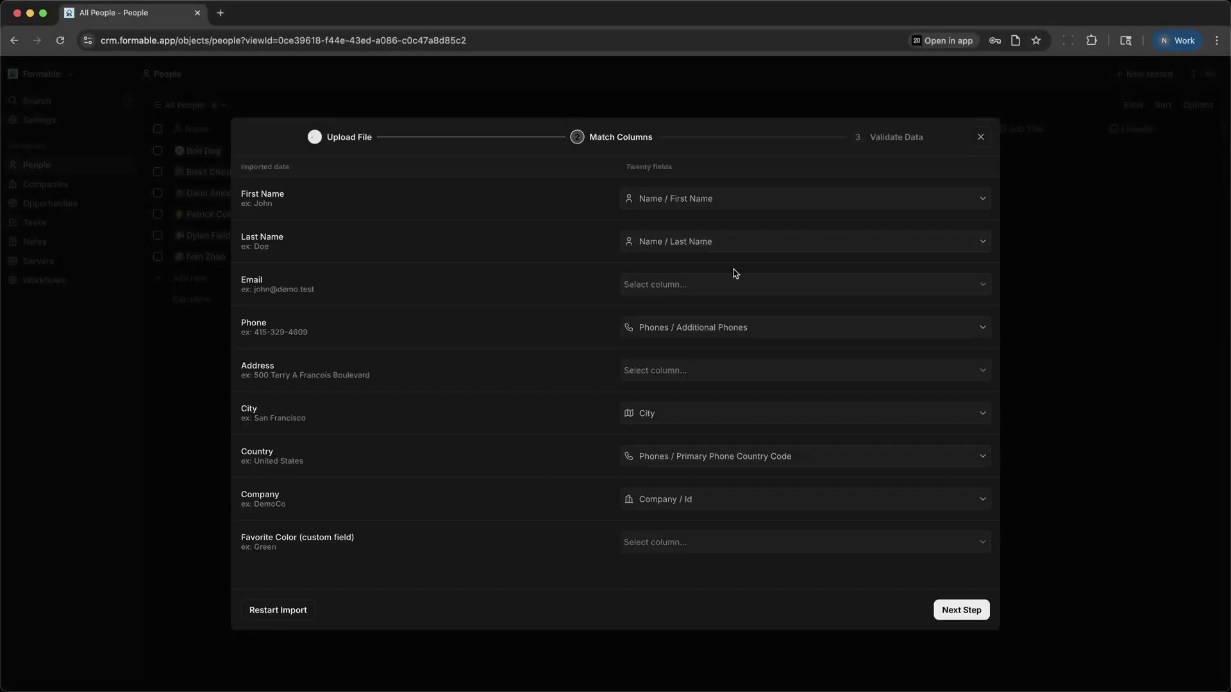
Step: Map Phone to the primary phone number and skip the Country and Company columns
click(670, 331)
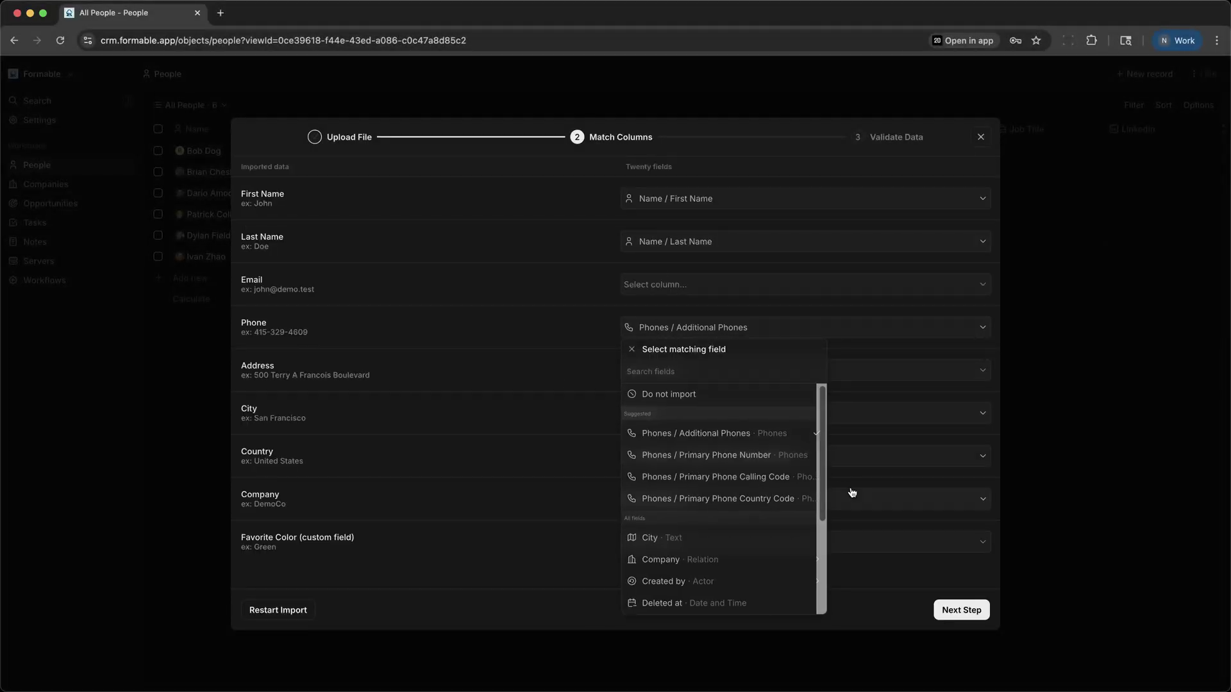
click(737, 457)
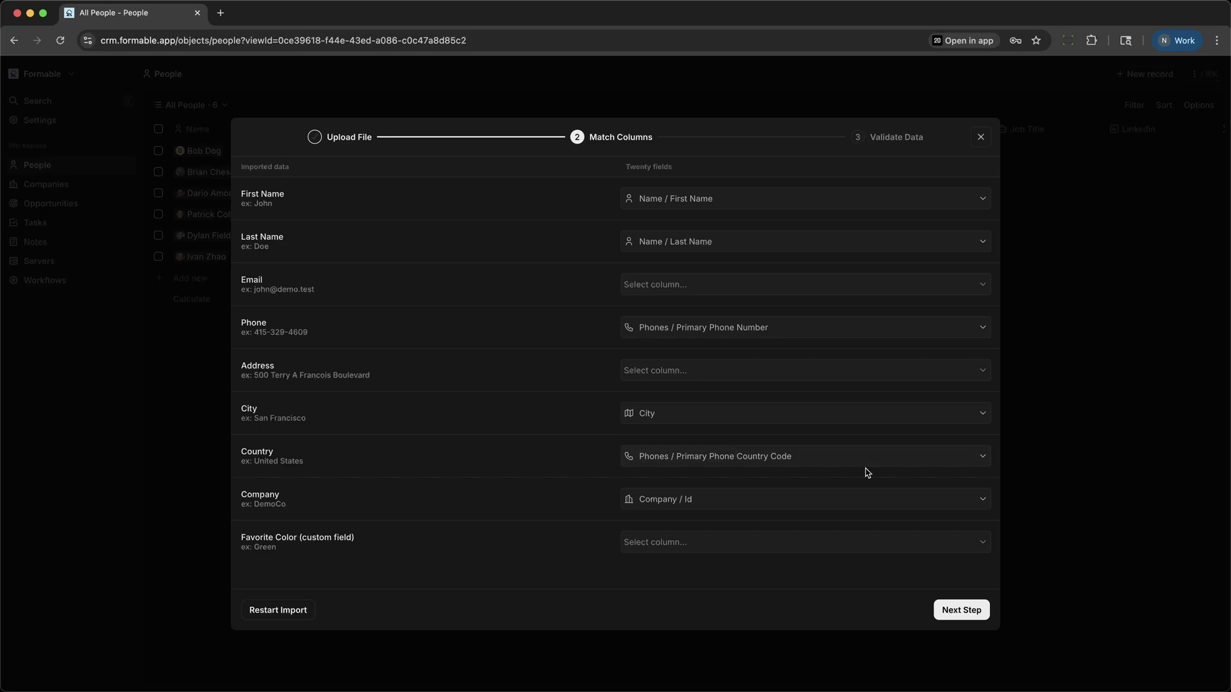
click(695, 459)
click(658, 234)
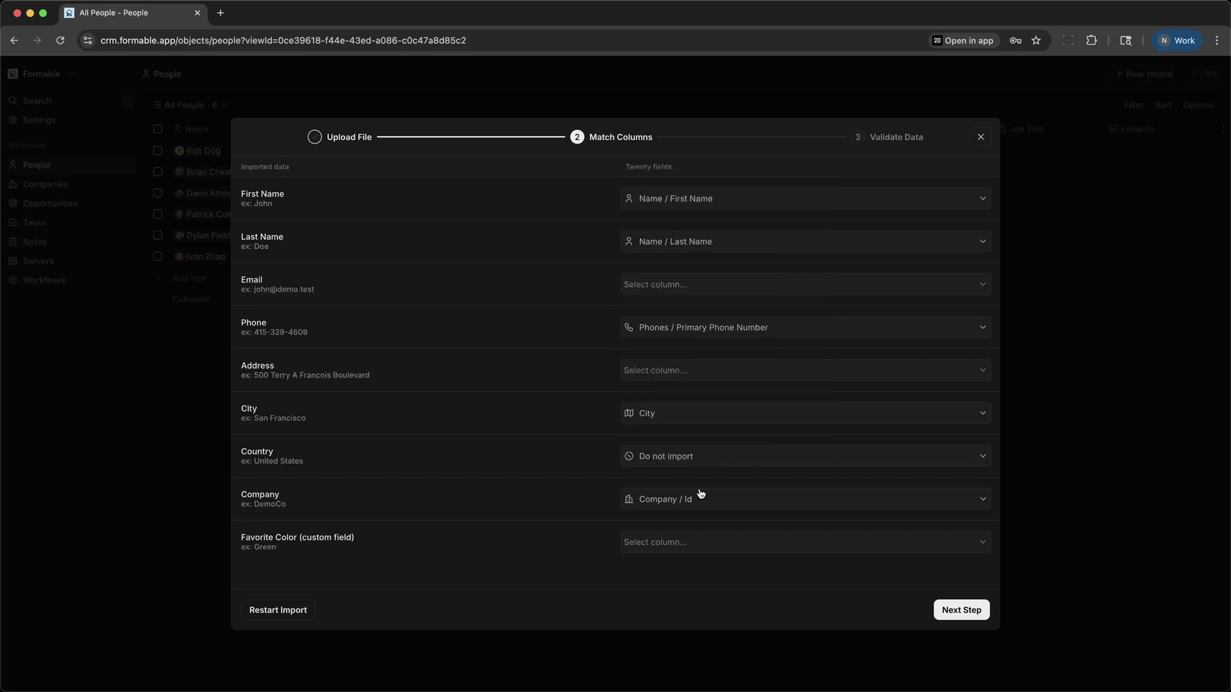
click(693, 505)
click(679, 283)
Step: Go back from validation to map Email to the primary email, then advance to validation again
click(966, 614)
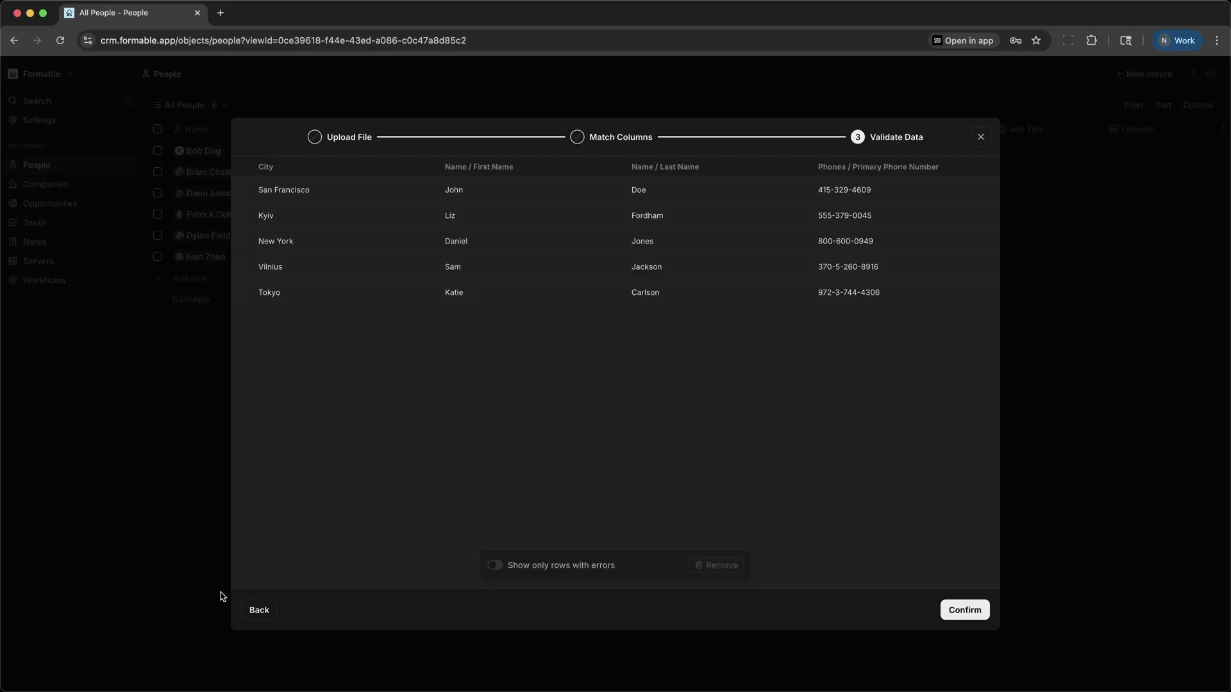
click(252, 613)
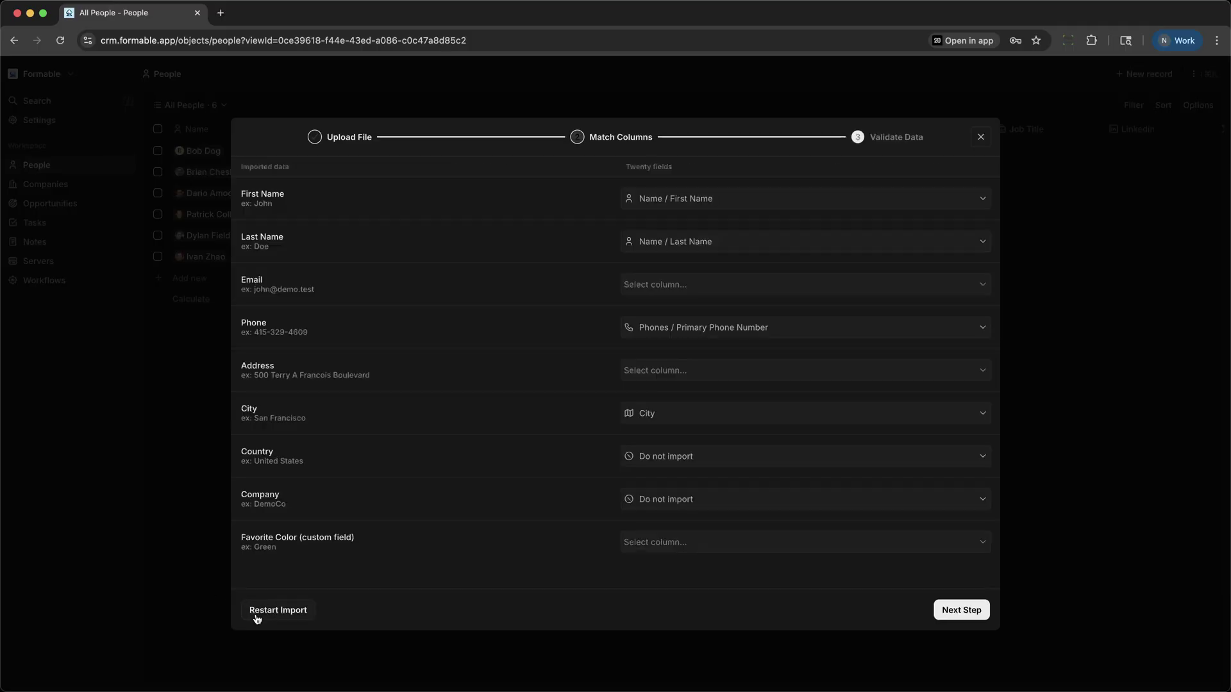
click(679, 288)
click(680, 393)
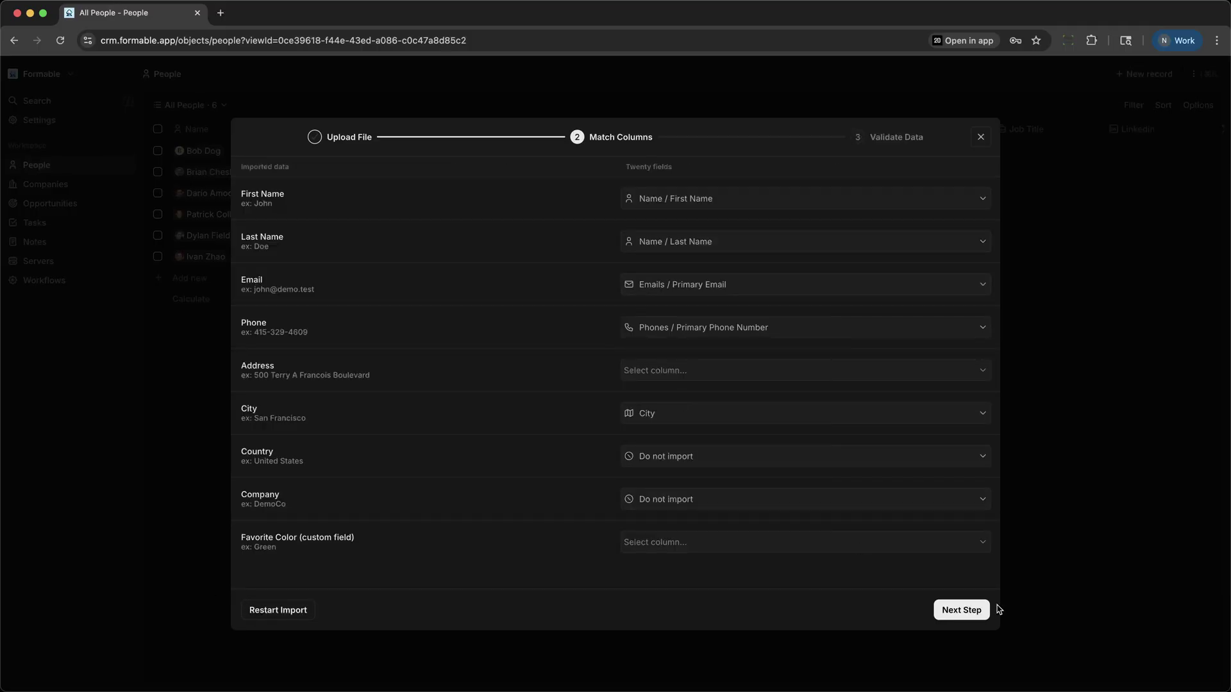
click(975, 615)
Step: Confirm the import, then move Managed Hosting for DogsCo from New into Screening on the stage board
click(974, 616)
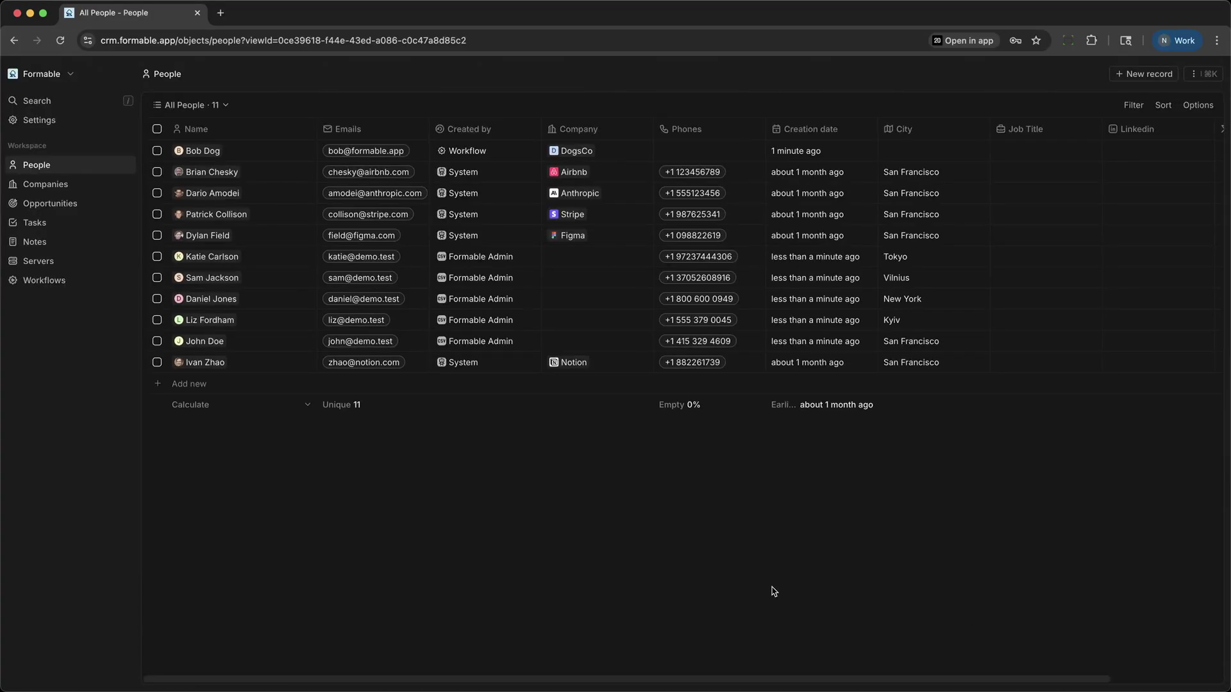
click(62, 205)
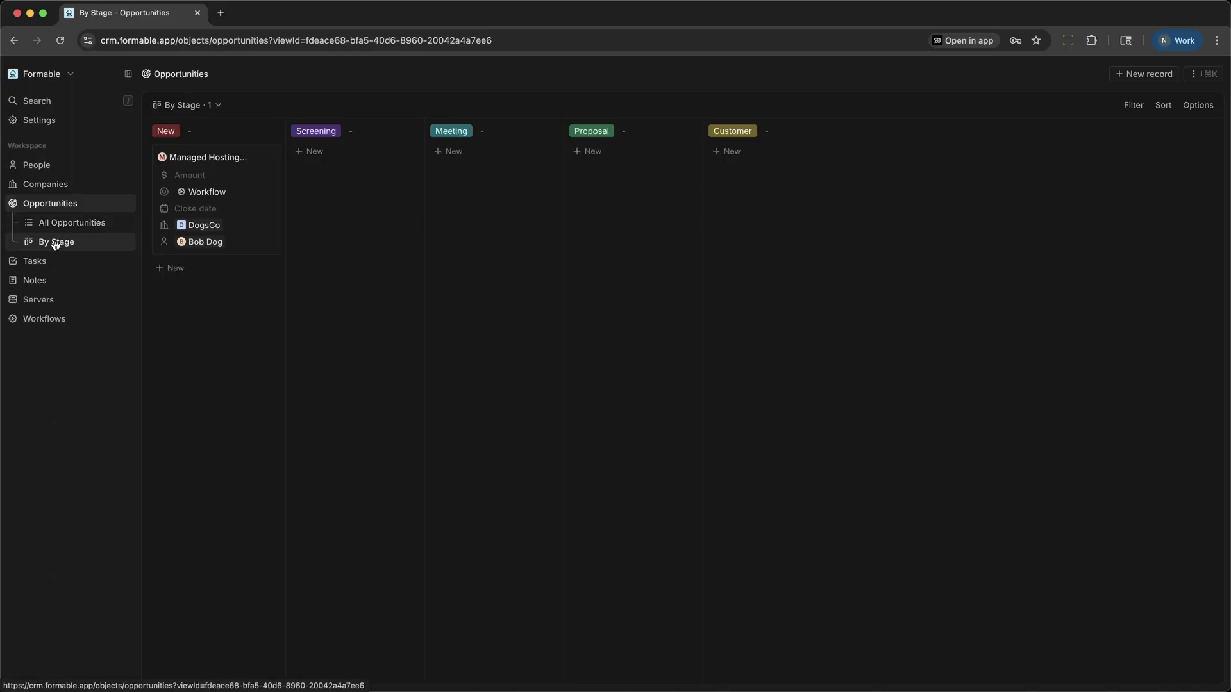
click(213, 154)
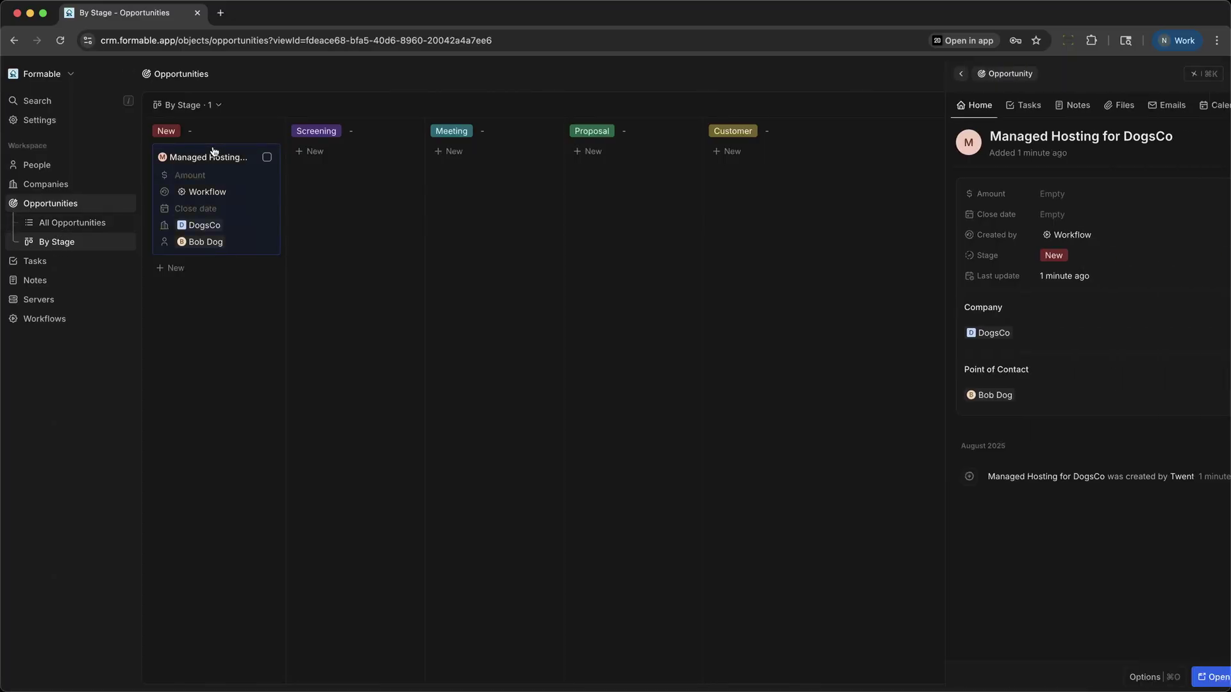
drag(214, 153, 420, 282)
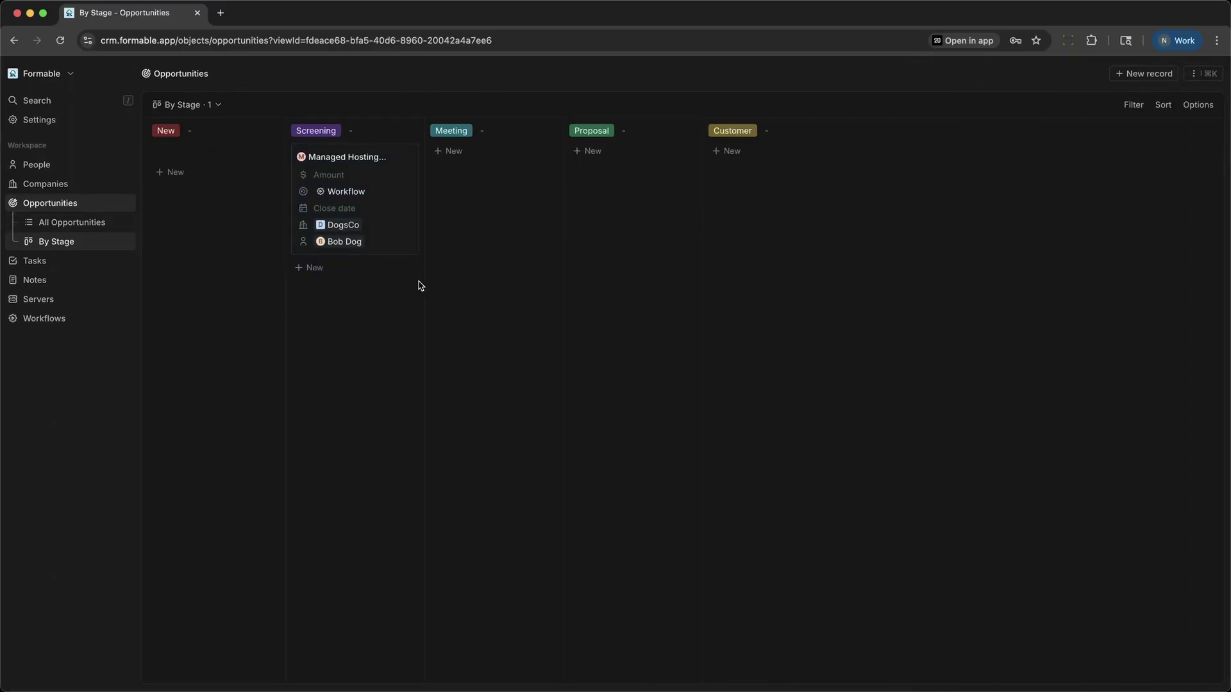
Step: Review the DogsCo followup to-do in Tasks, then view the six-company Companies list
click(39, 262)
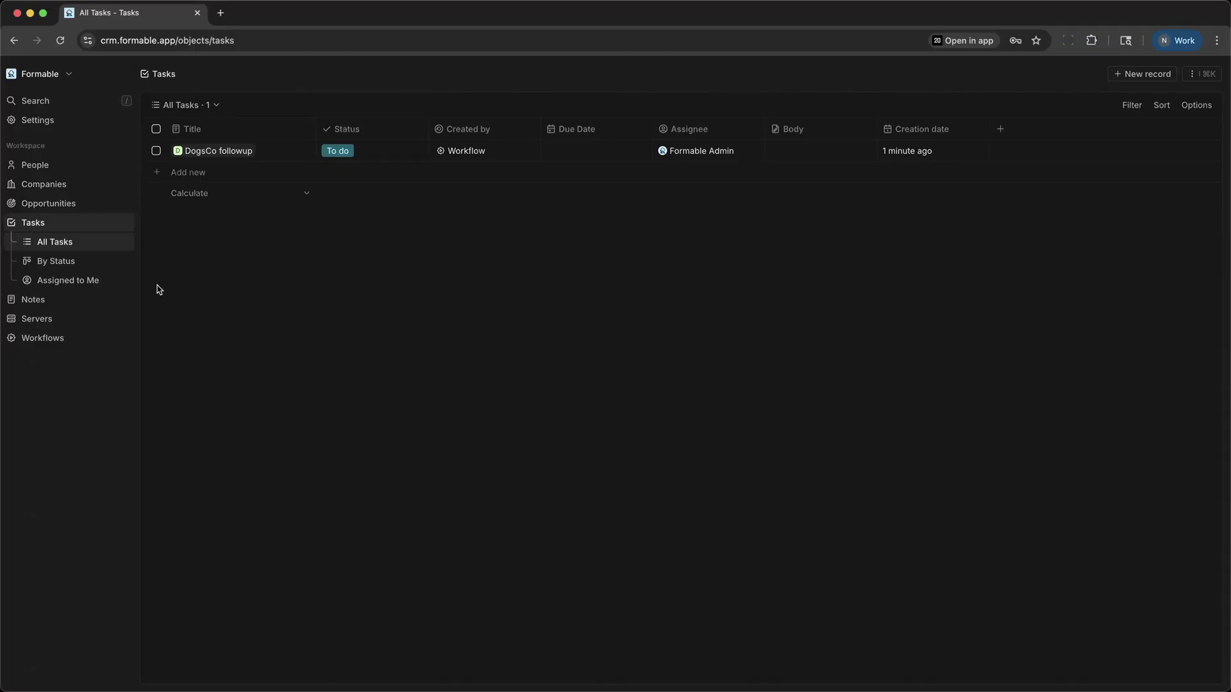
click(27, 187)
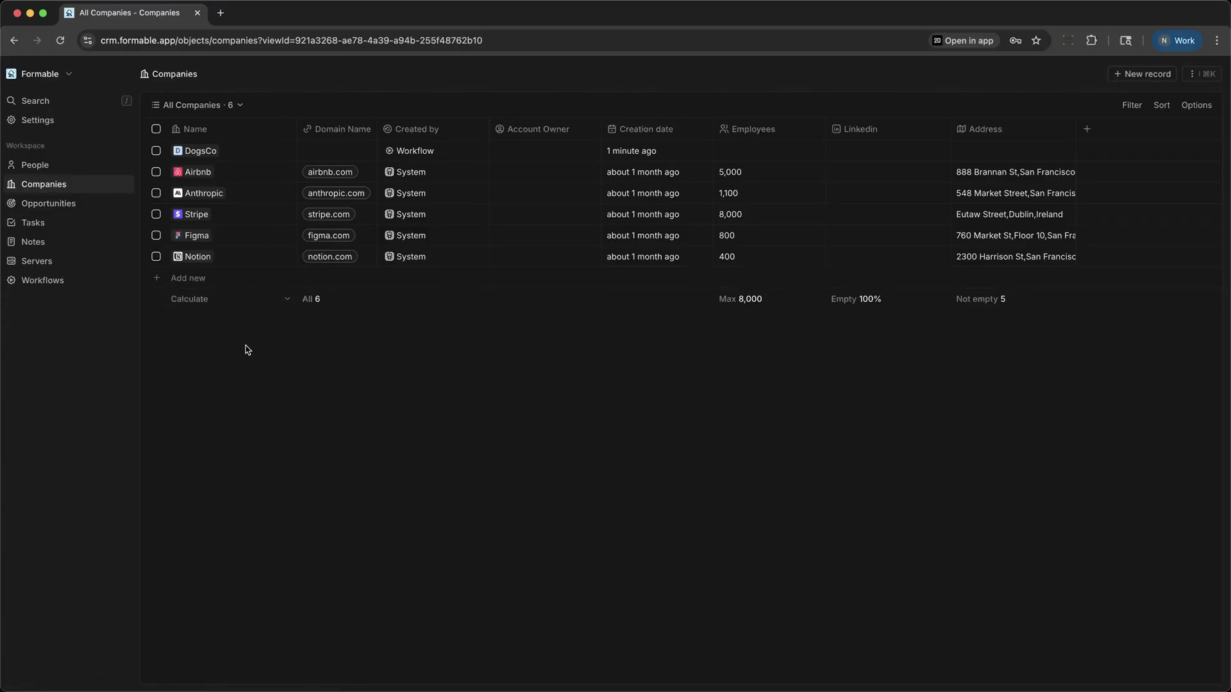
Step: Add a blank Untitled note from the empty Notes view, then go to the People list
click(20, 242)
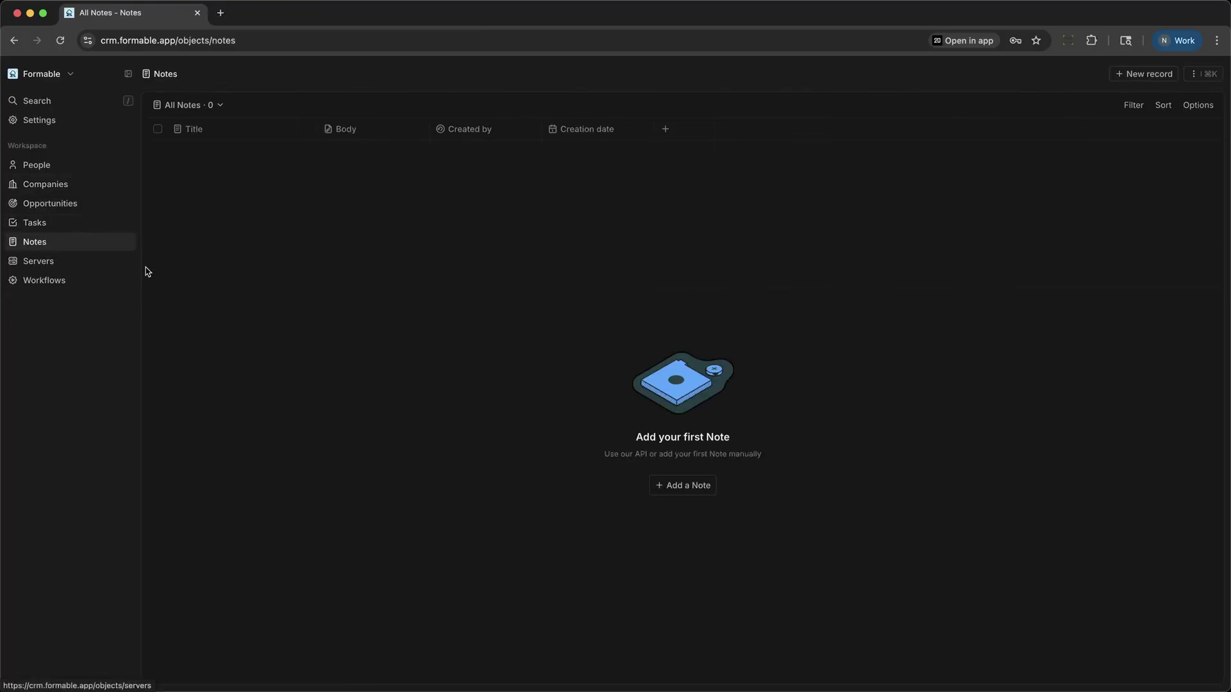
click(681, 485)
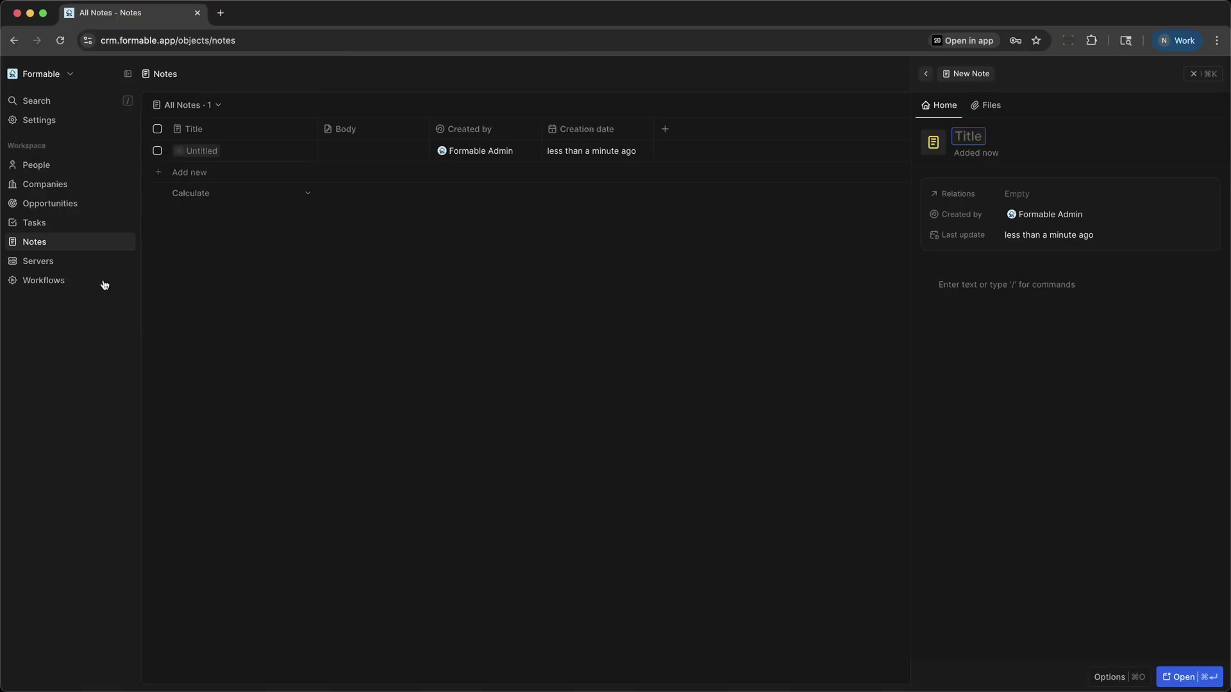
click(30, 165)
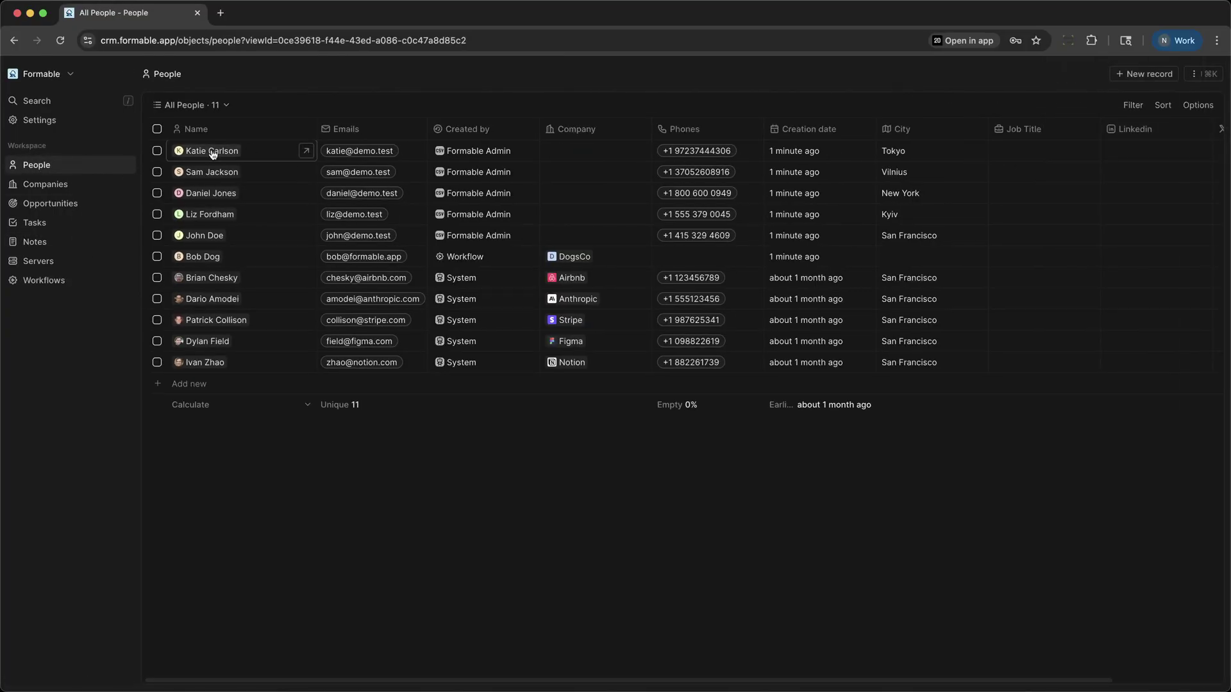
click(201, 259)
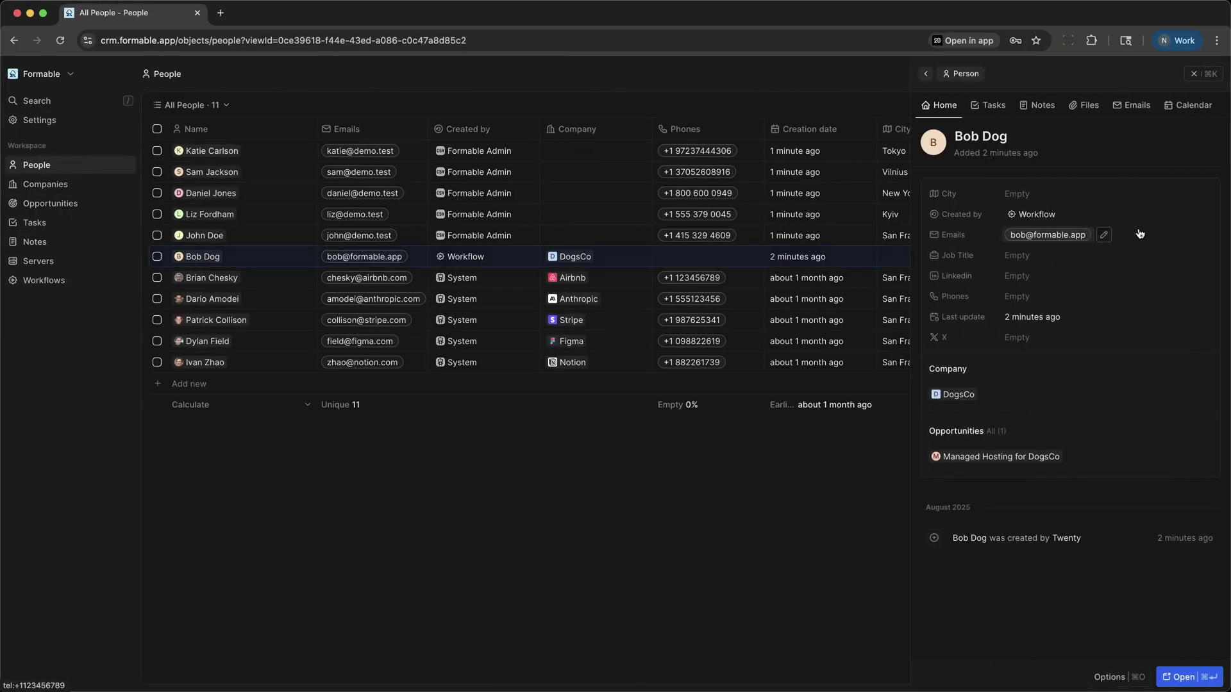
click(1026, 108)
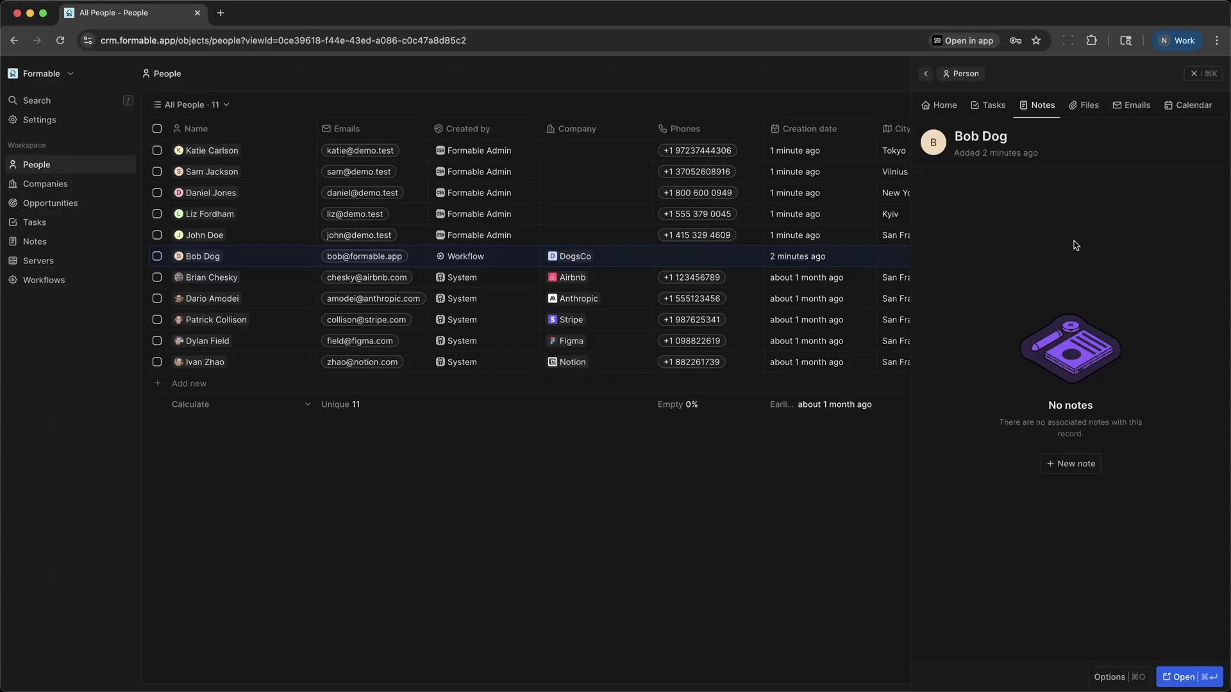
click(994, 108)
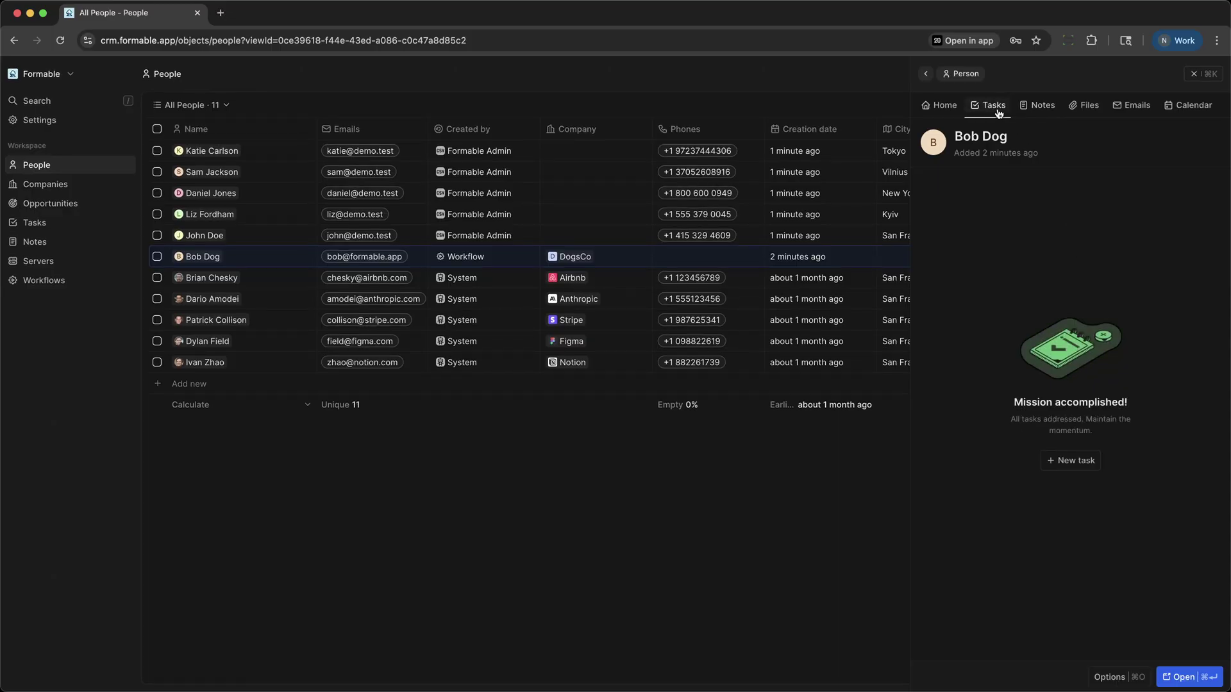
click(951, 109)
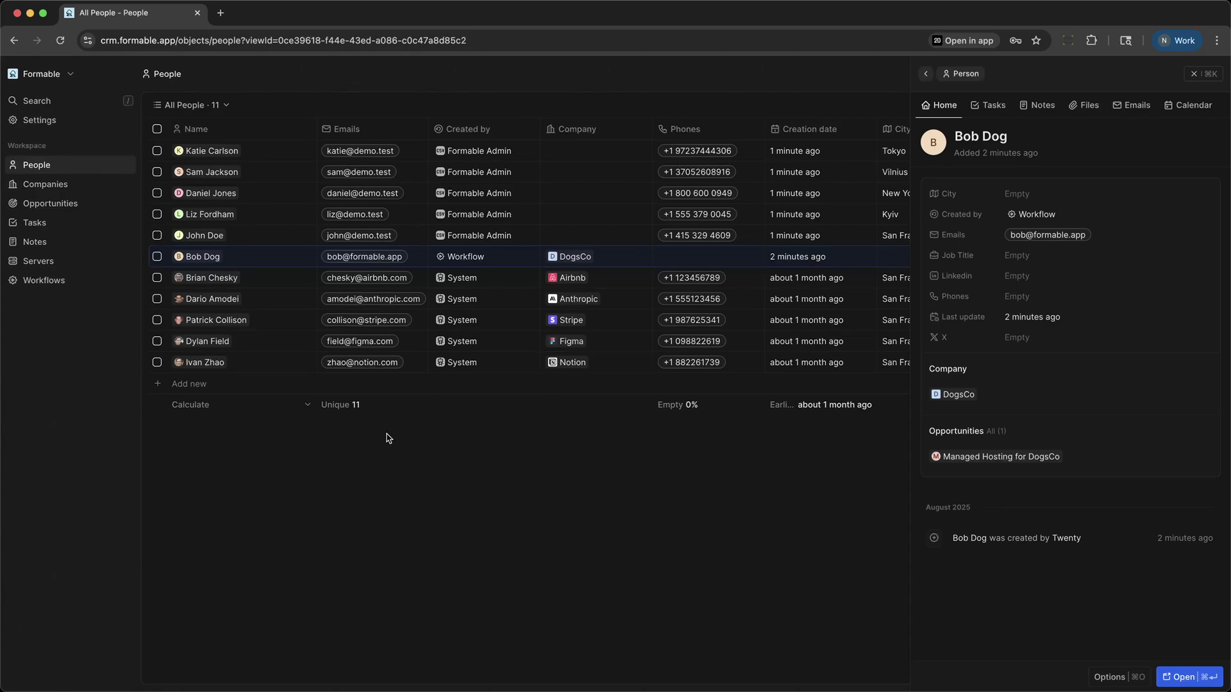
click(48, 285)
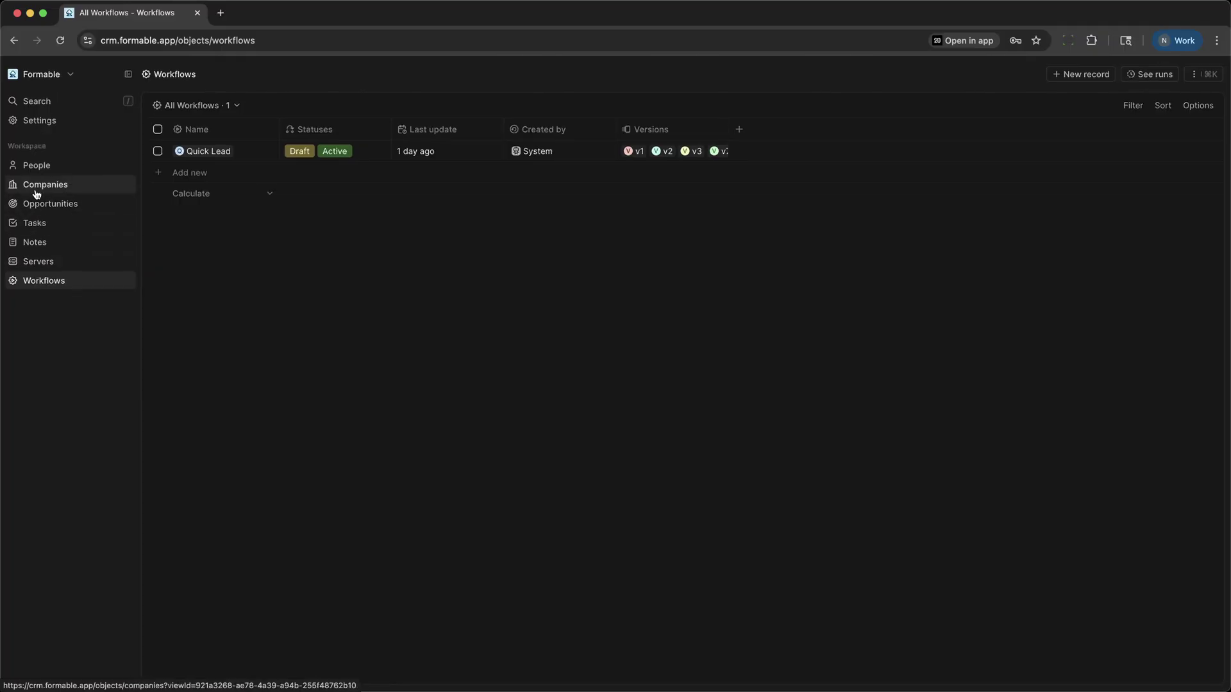
click(34, 170)
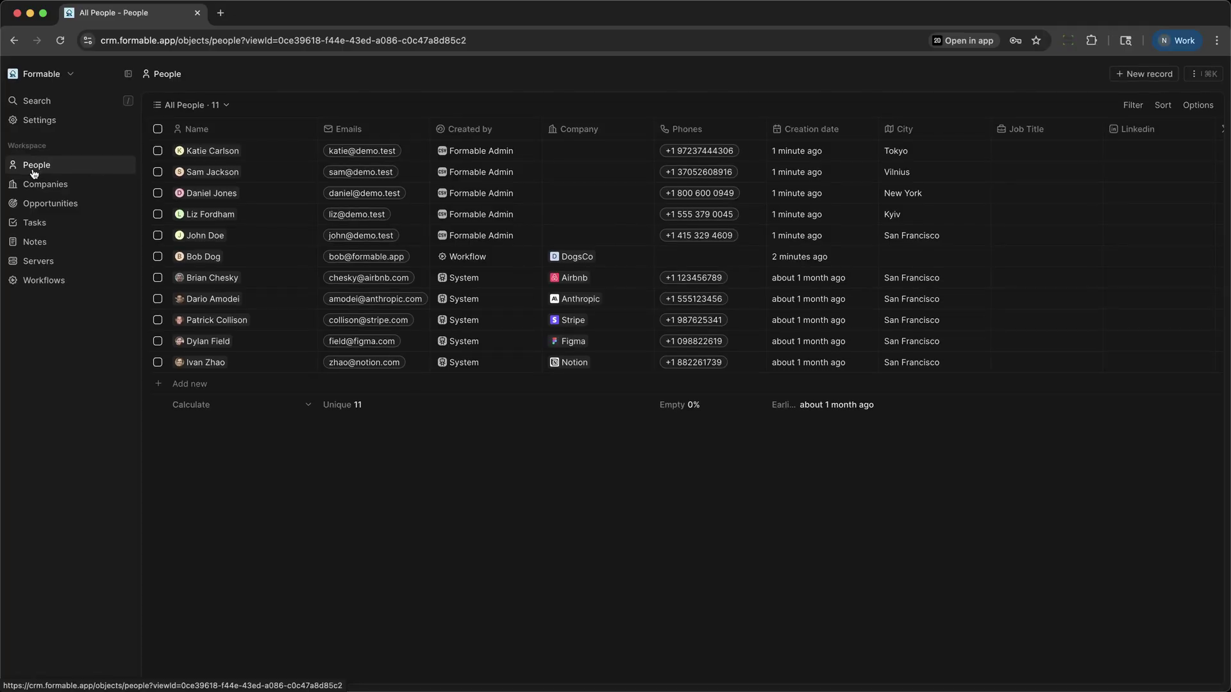
Step: Browse the General, Members, Roles and Integrations settings, ending on the Data model object list
click(39, 120)
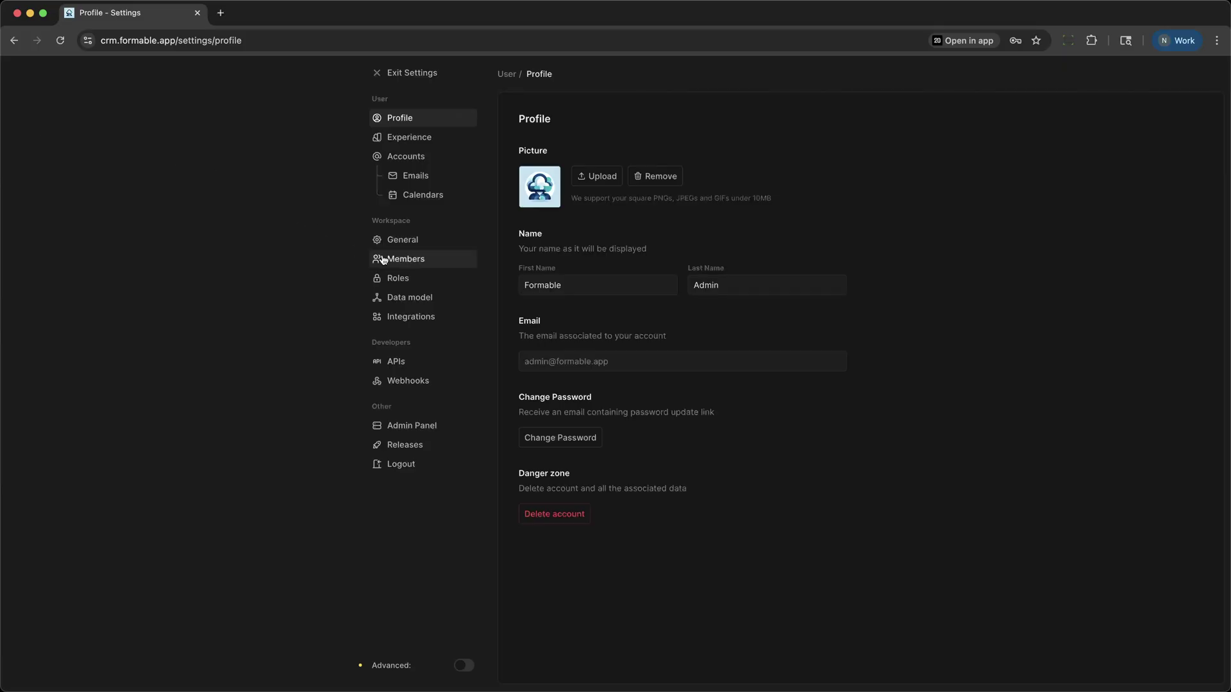
click(410, 244)
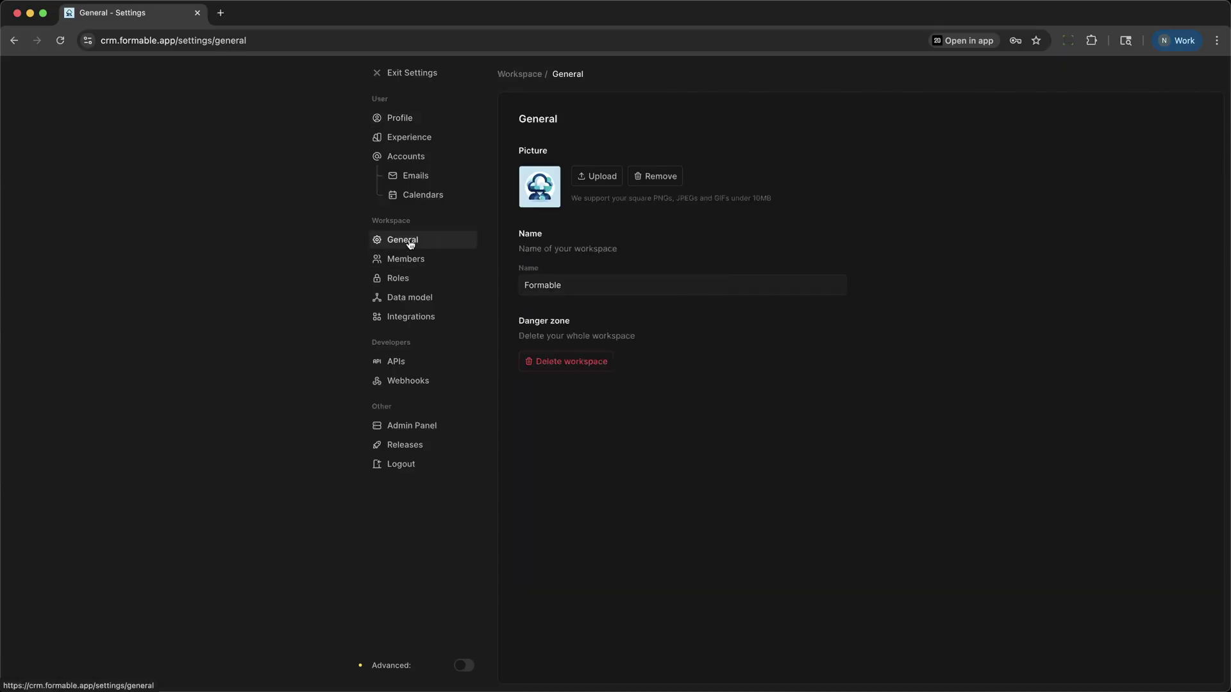
click(411, 262)
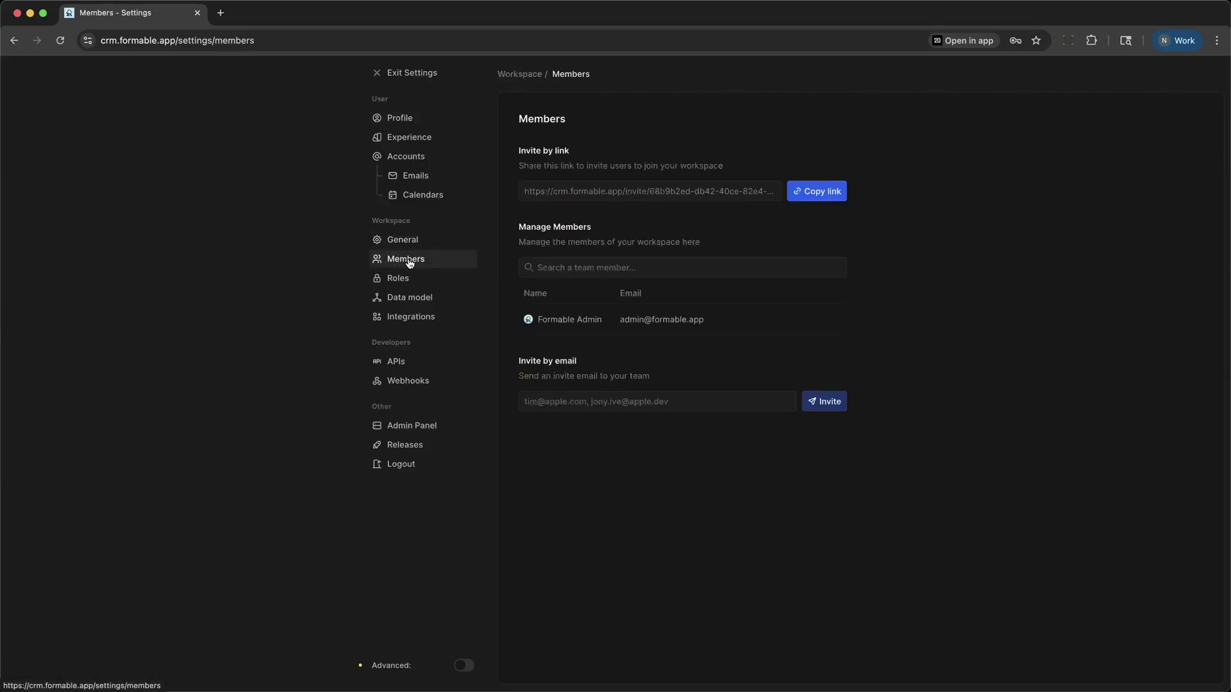
click(408, 280)
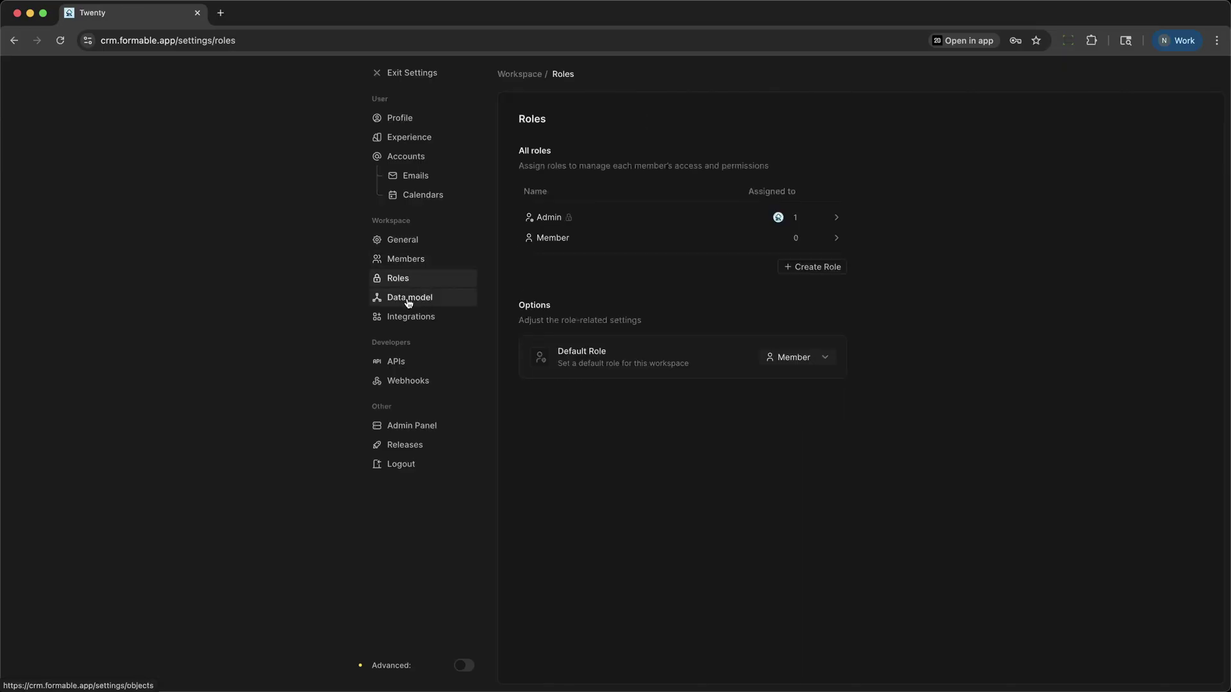
click(408, 300)
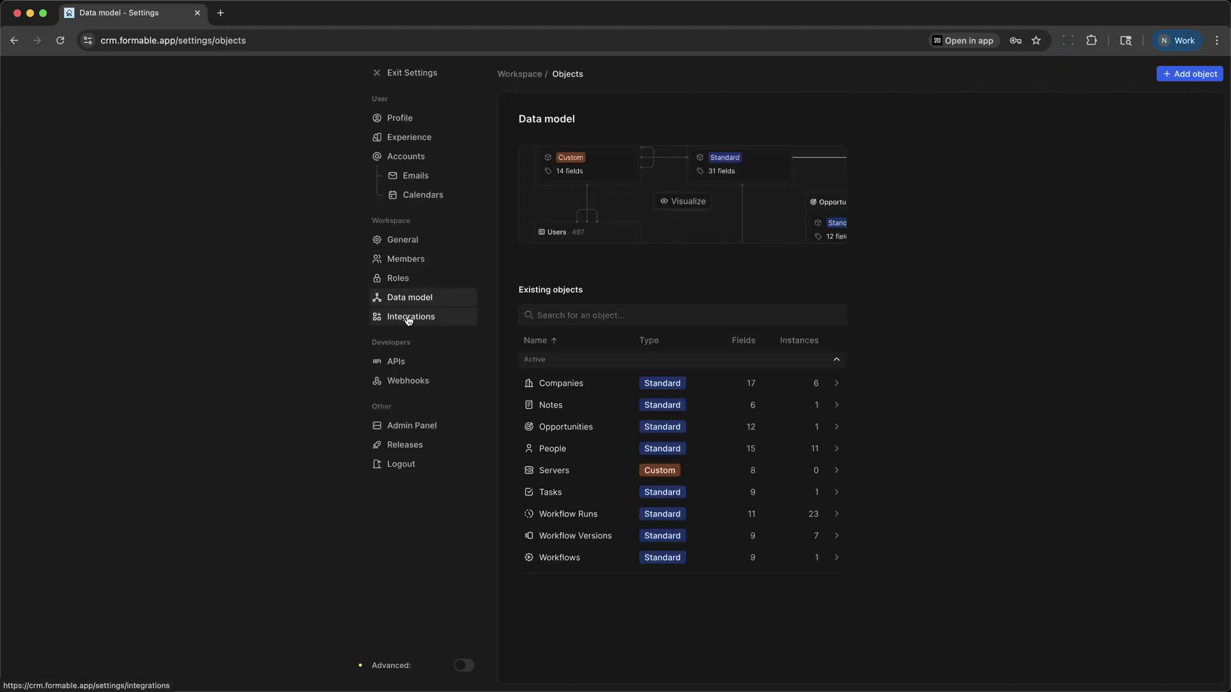
click(408, 324)
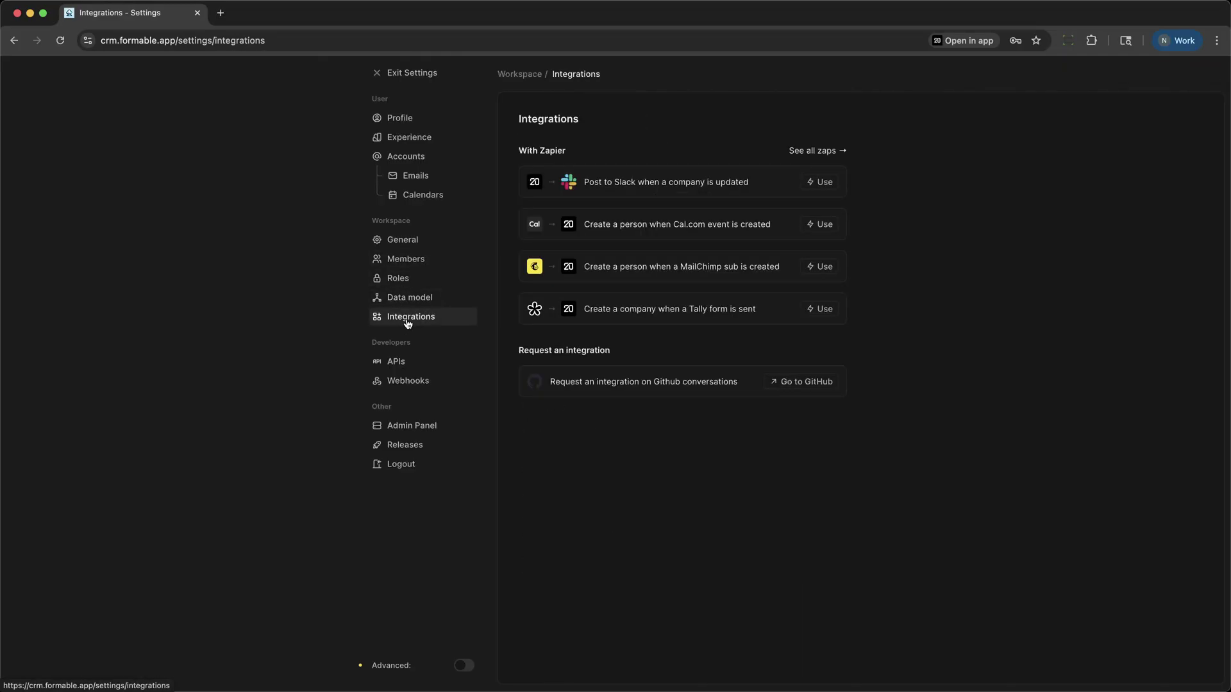
click(411, 307)
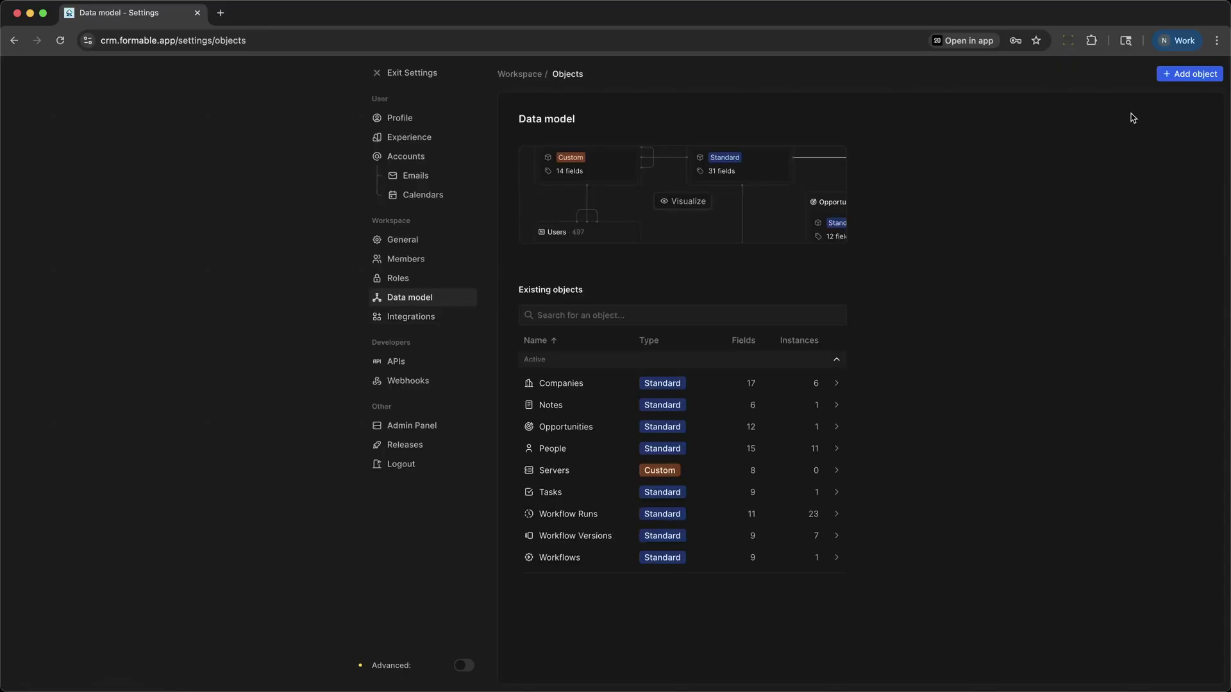
Step: Preview the new-object form and the Servers field types without saving, then exit settings to People
click(1175, 80)
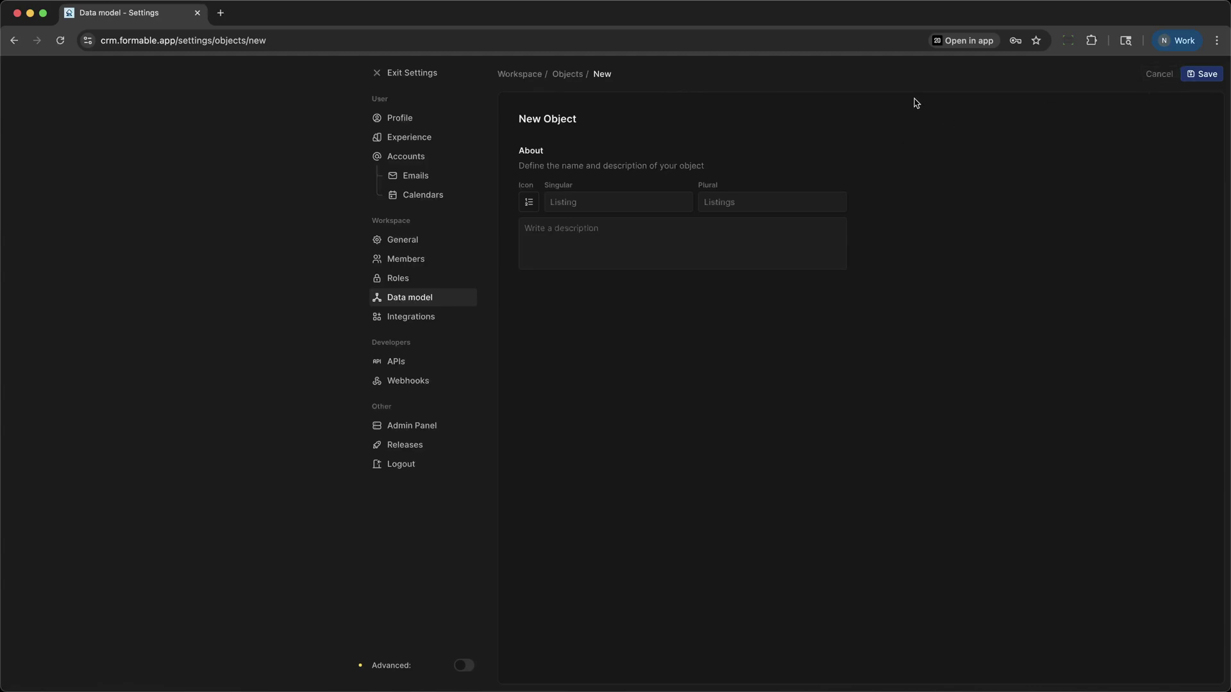
click(1162, 80)
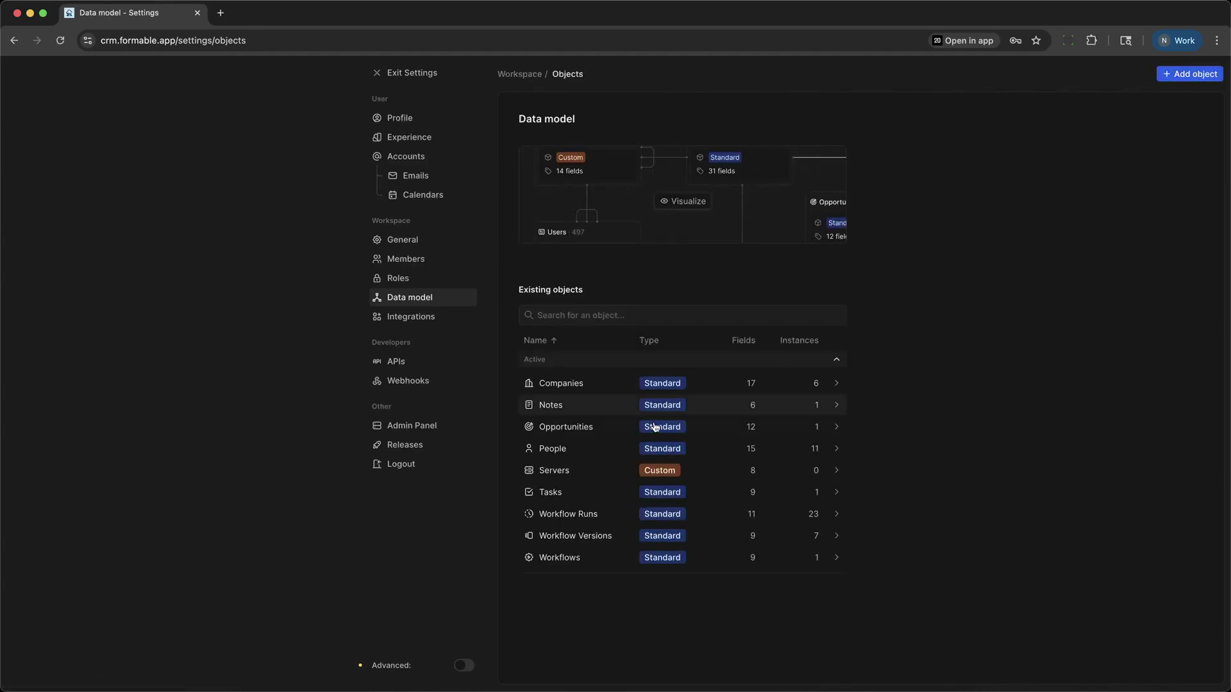
click(598, 475)
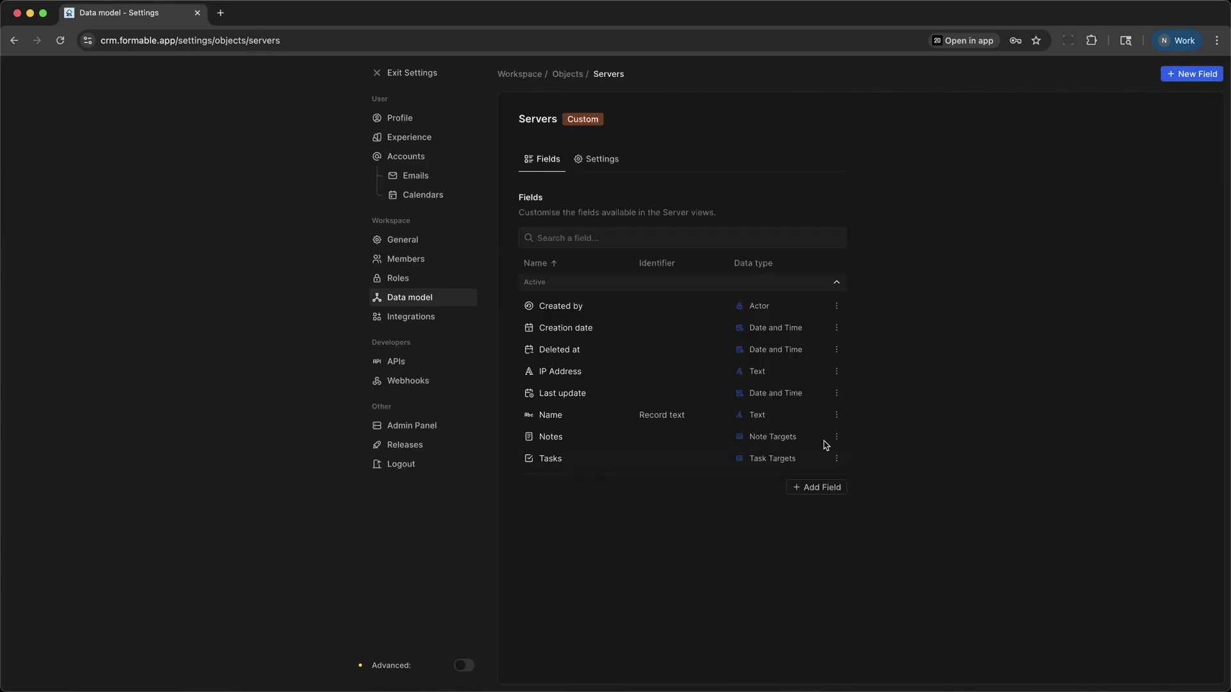
click(813, 488)
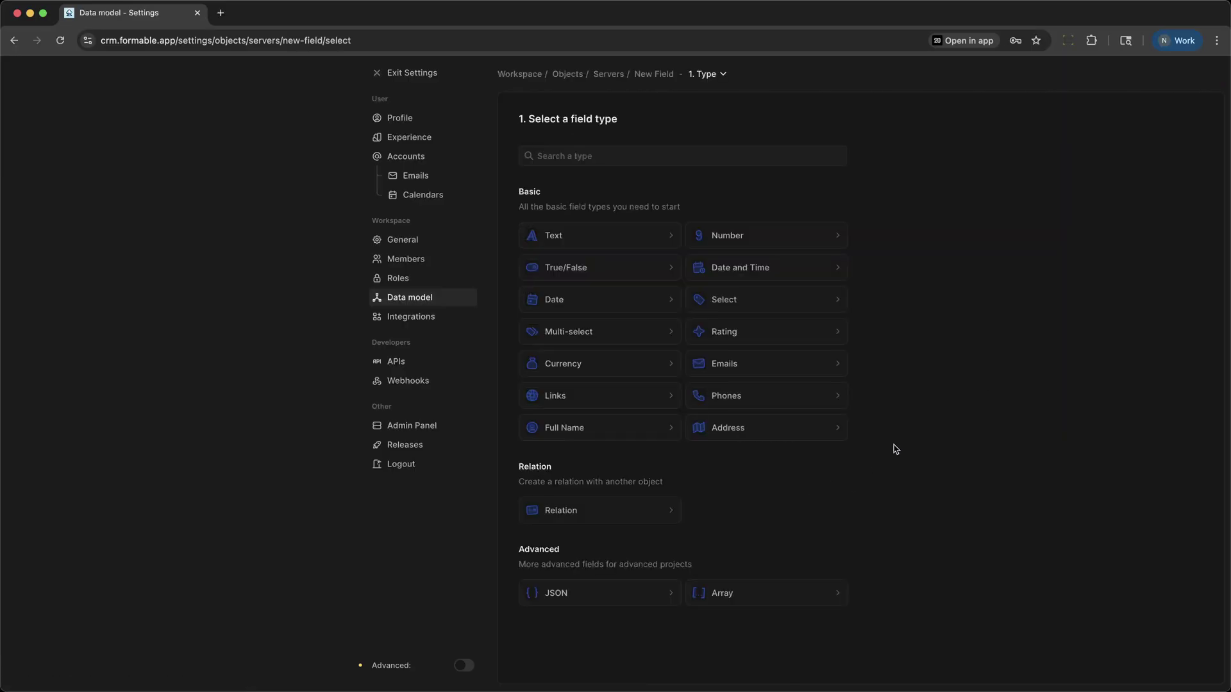
click(427, 300)
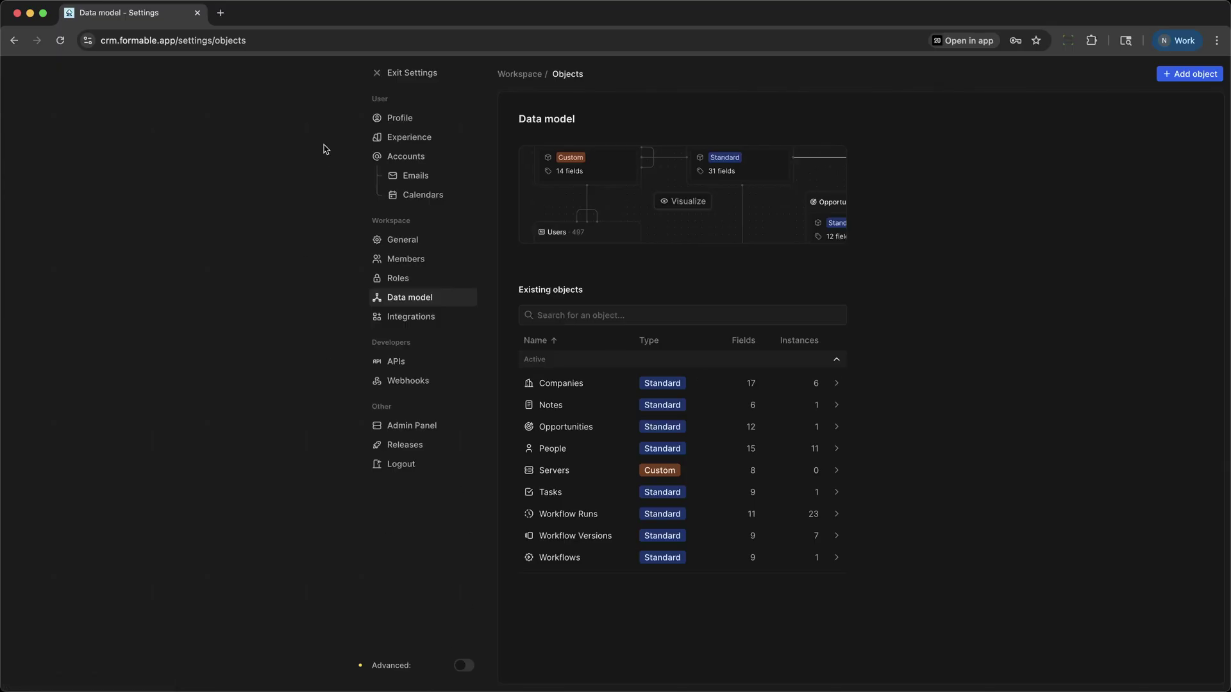
click(397, 72)
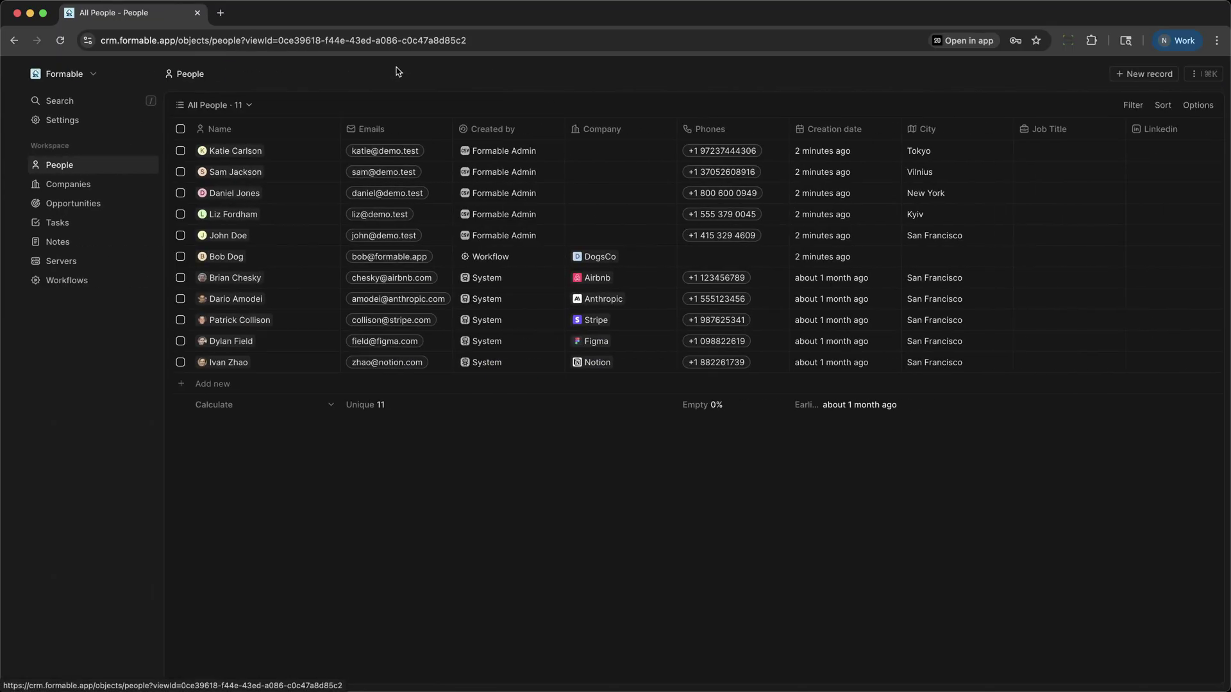
Step: Create a blank Untitled Server record, then return to People and open the Formable workspace menu
click(43, 265)
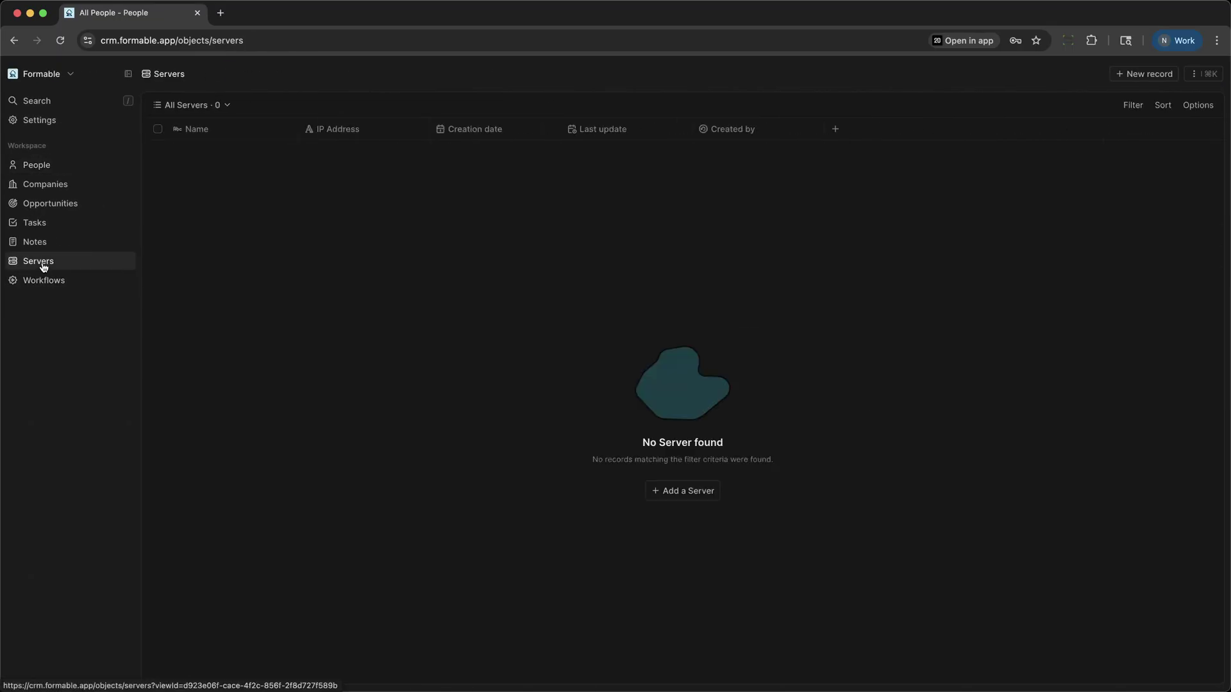
click(708, 495)
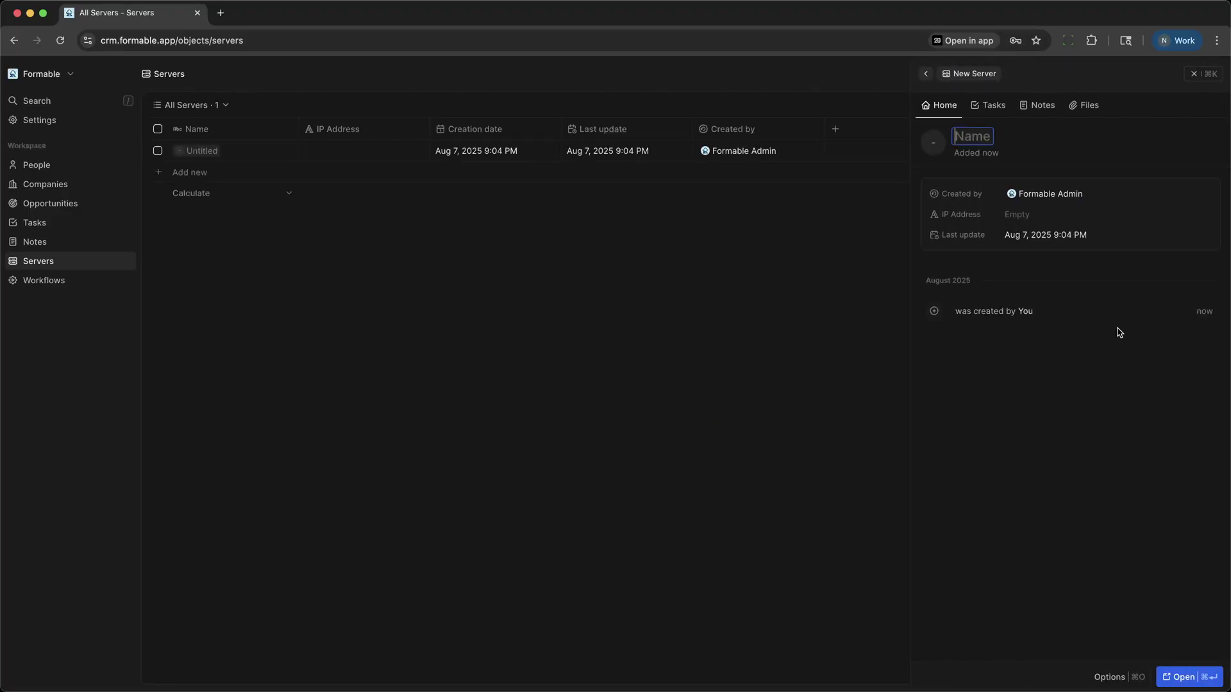
click(1195, 74)
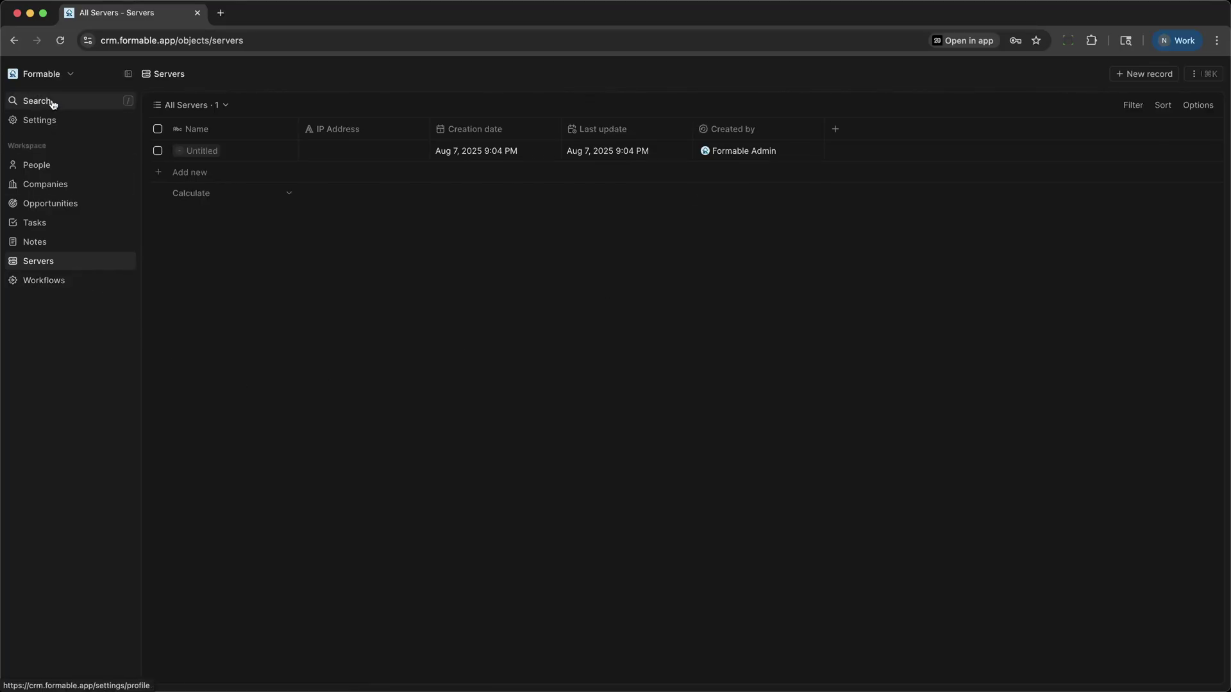
click(36, 164)
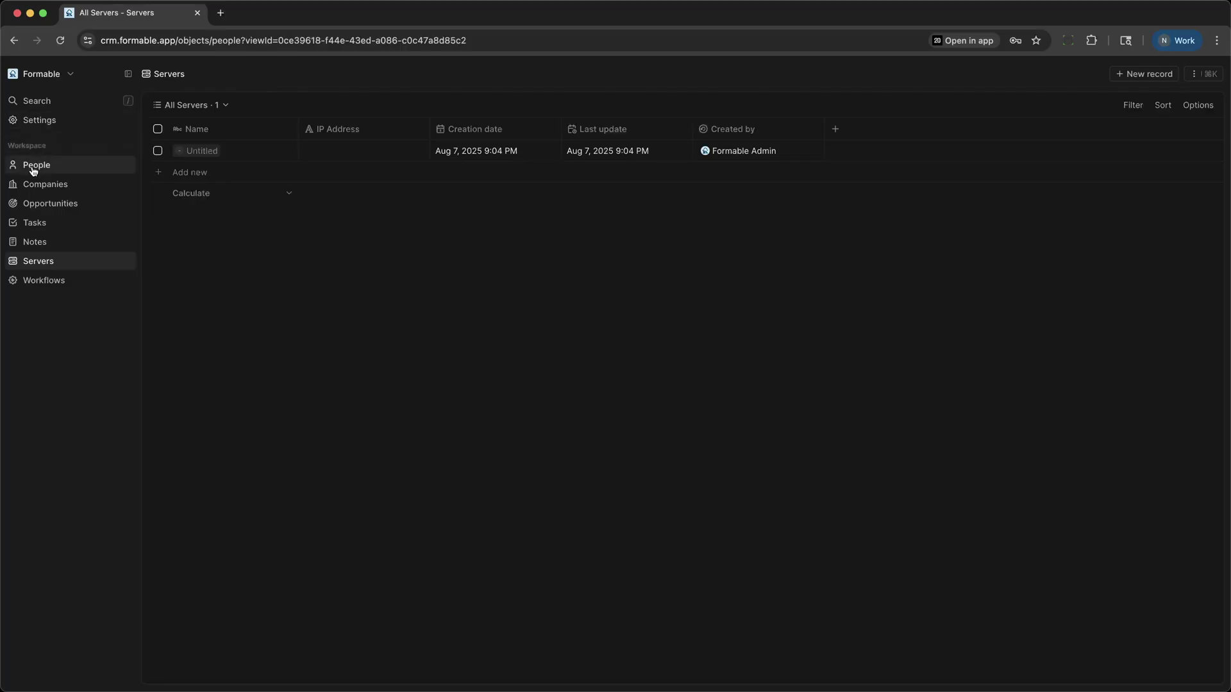
click(53, 76)
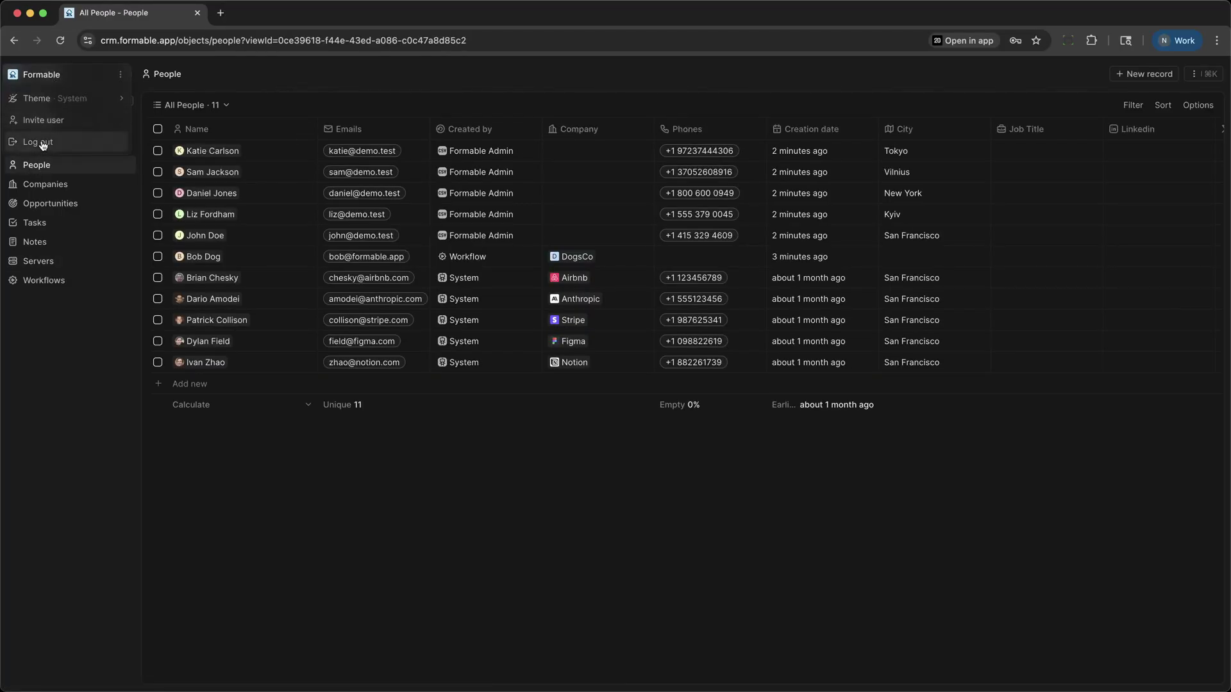